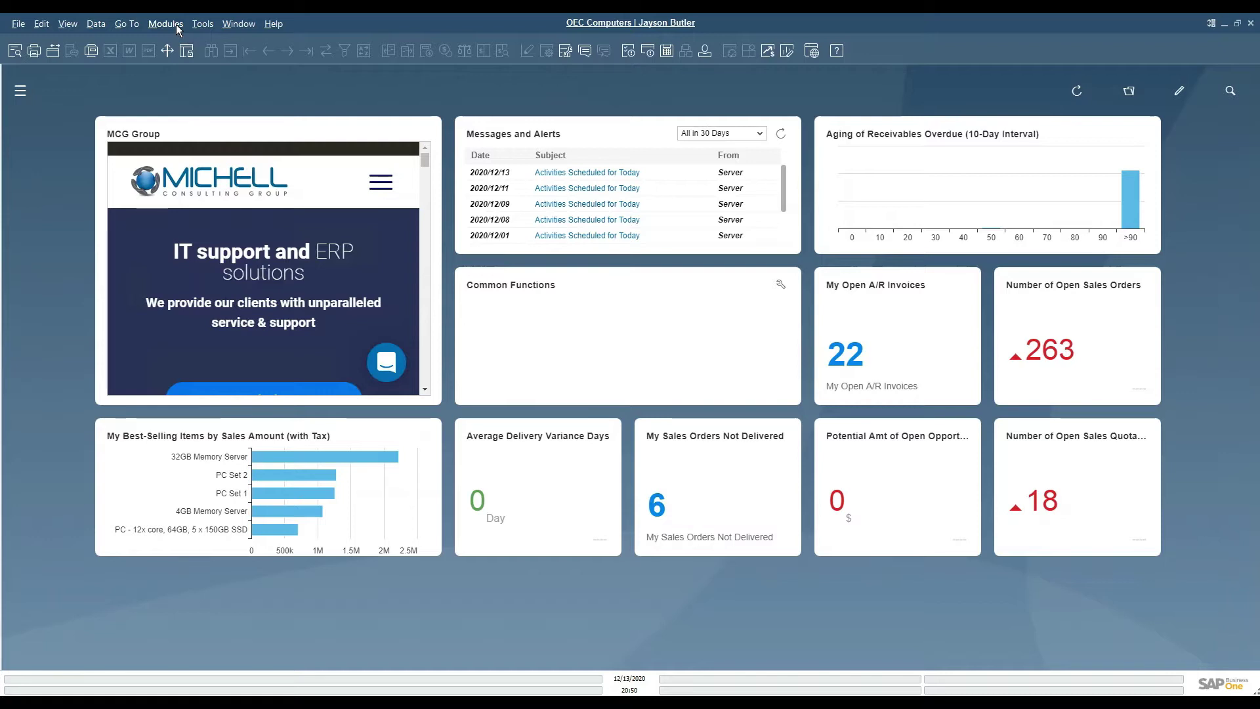
List all customer business partners from Business Partner Master Data with Code type Customer
click(178, 28)
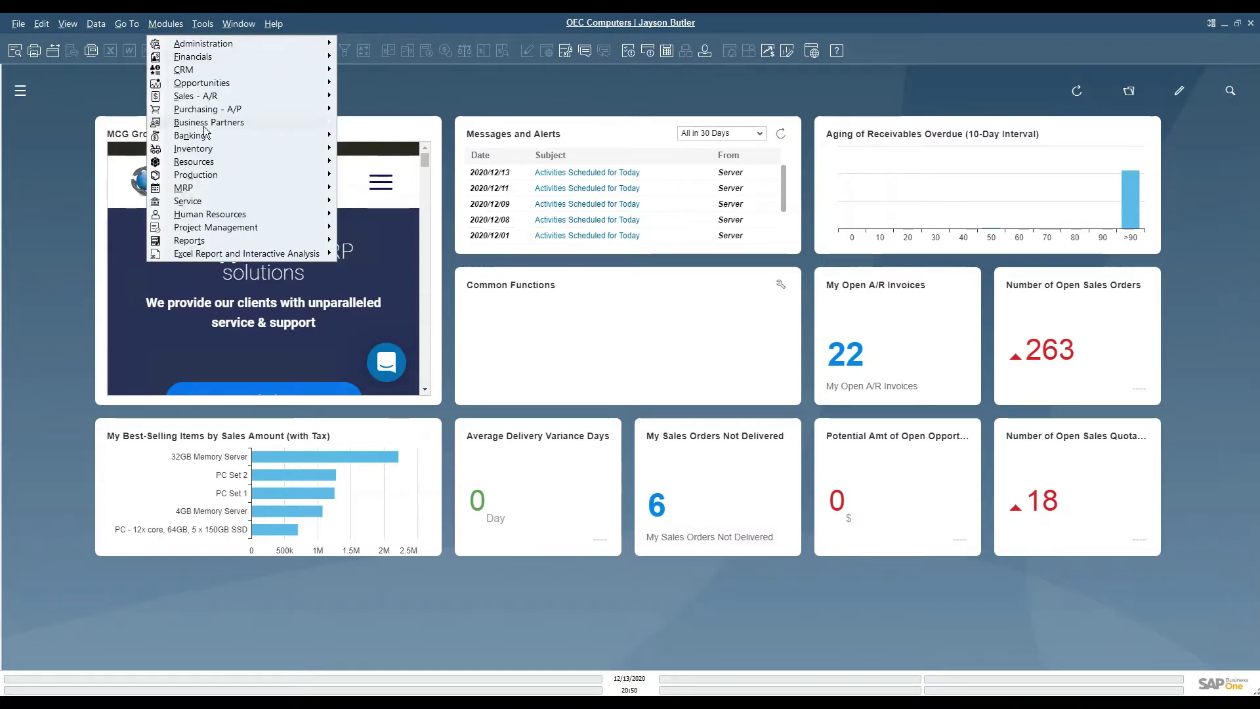
mouse_move(210, 122)
click(412, 125)
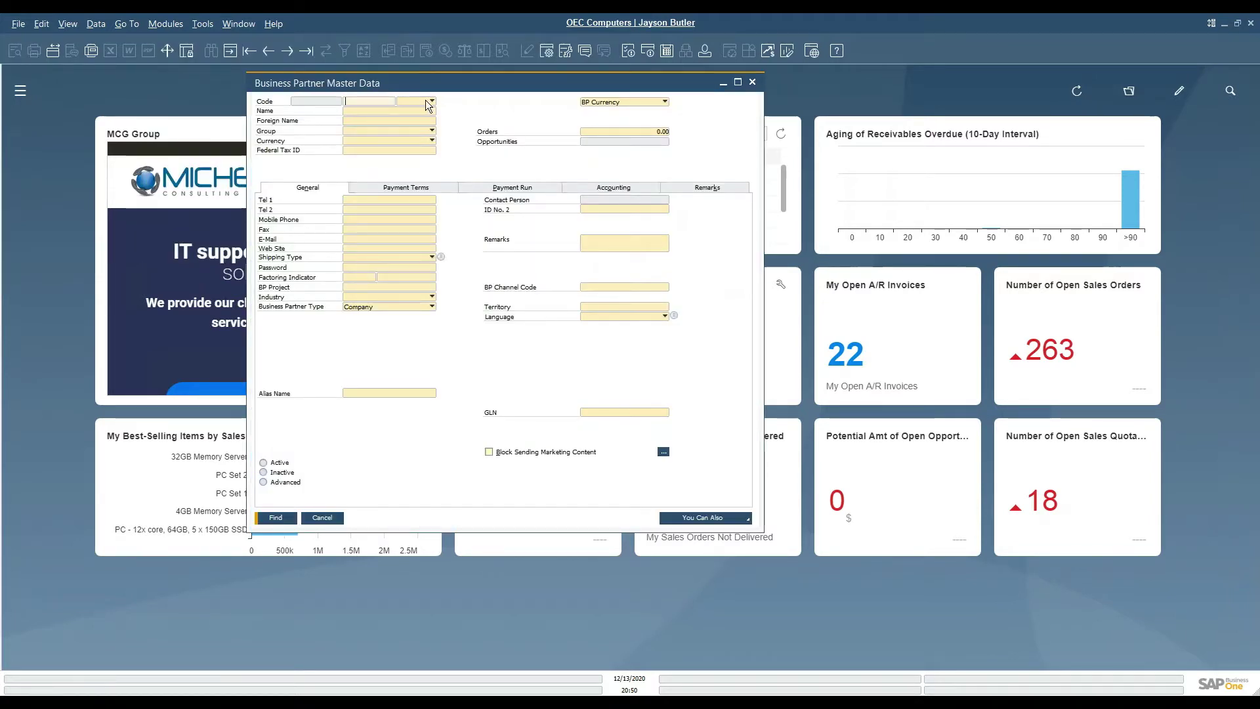
click(429, 103)
click(415, 111)
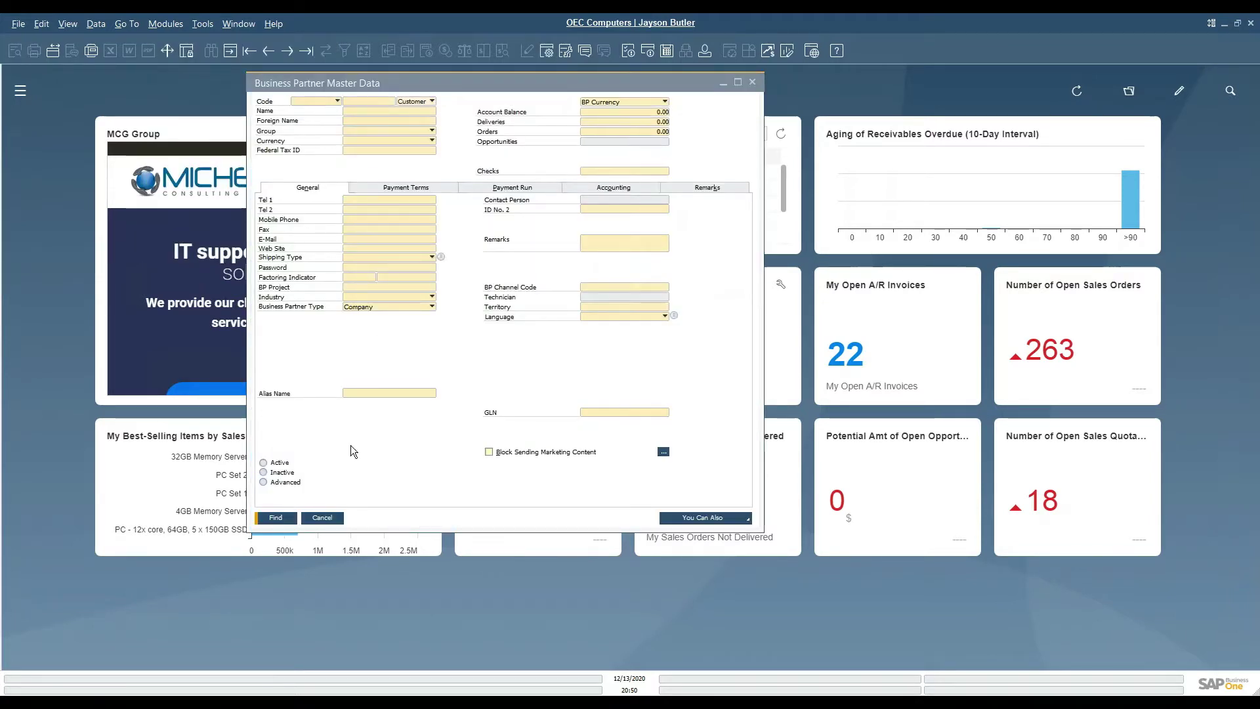
click(277, 518)
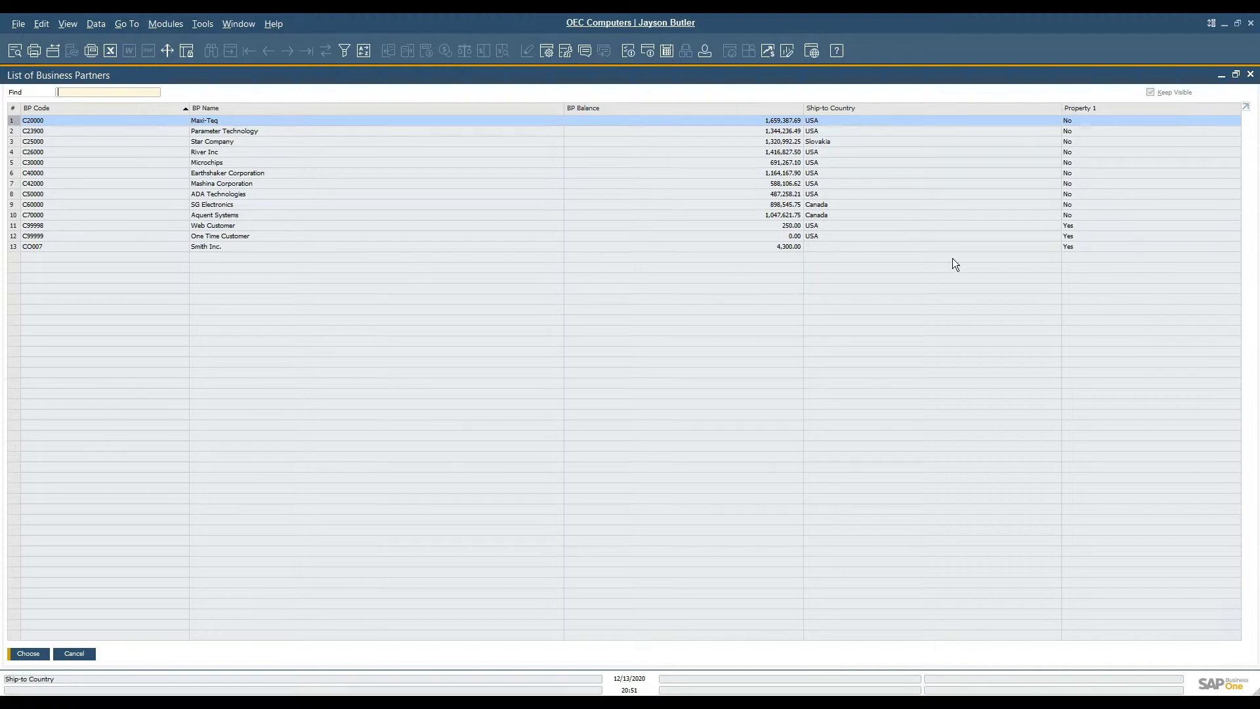
Open Web Customer (C99998) and check its Origin - website property on the Properties tab
click(56, 226)
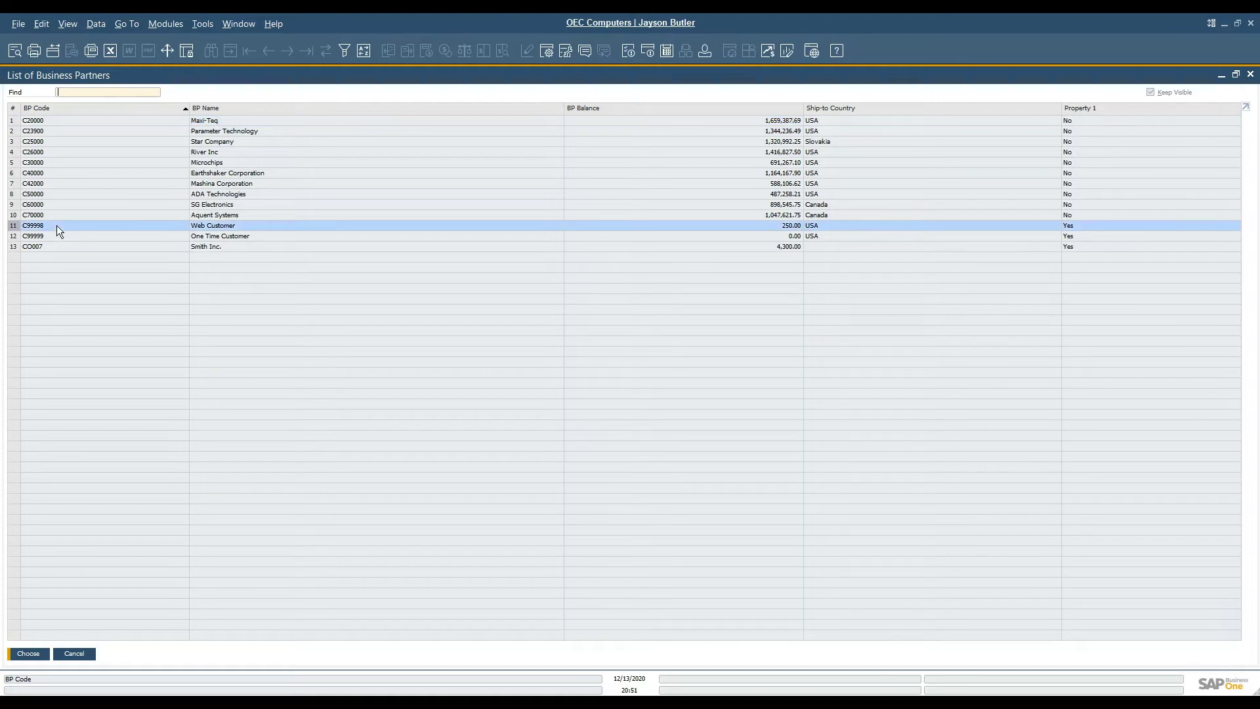
double_click(246, 227)
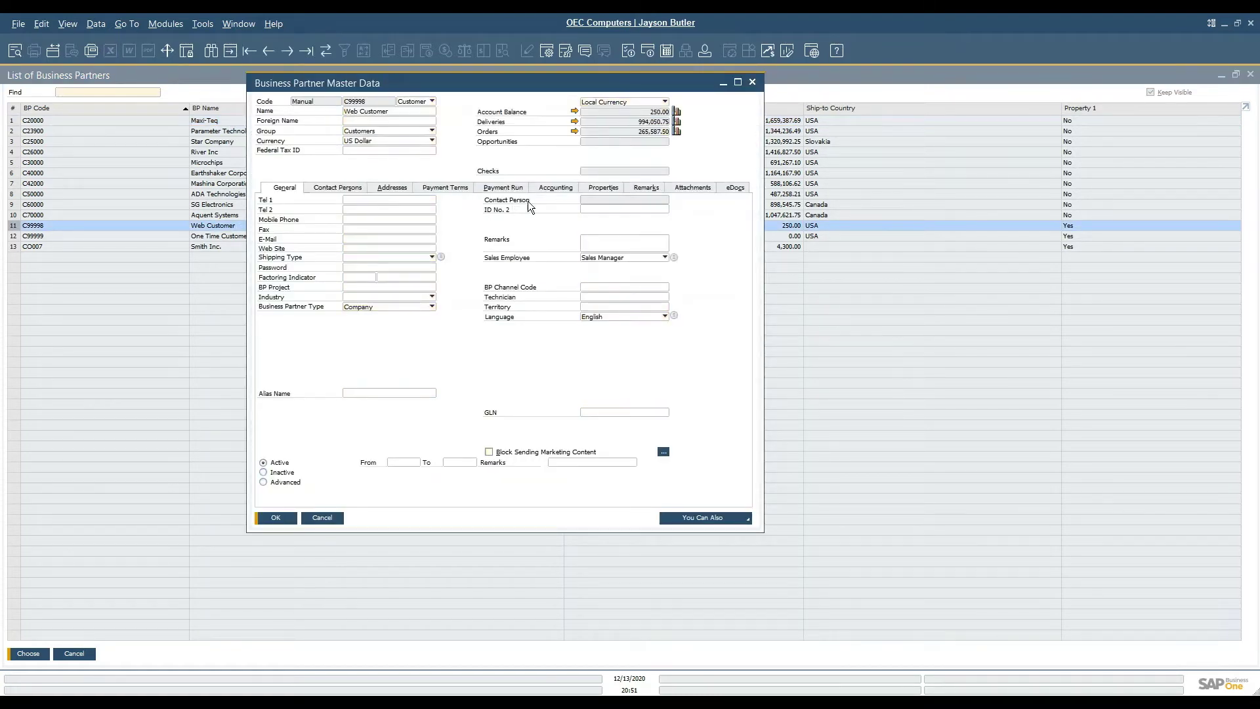
click(603, 188)
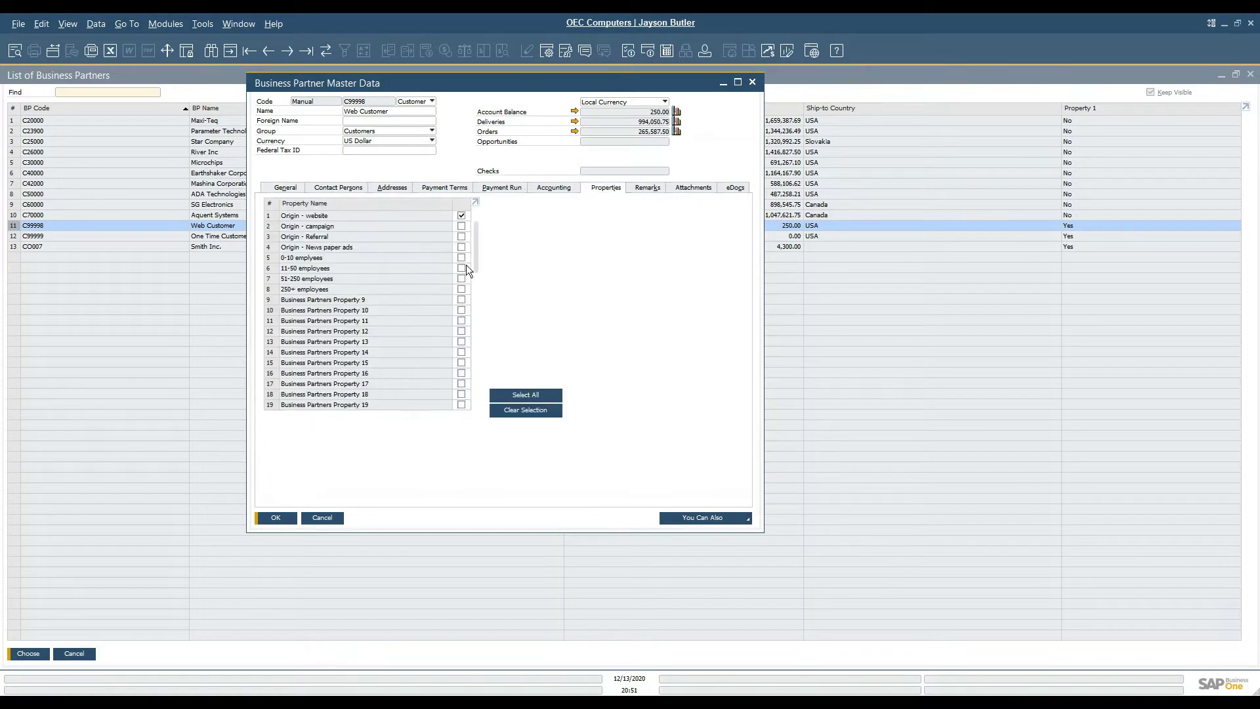
click(461, 216)
click(463, 214)
click(462, 216)
Cancel the record without saving, then copy the whole business partner table
click(336, 516)
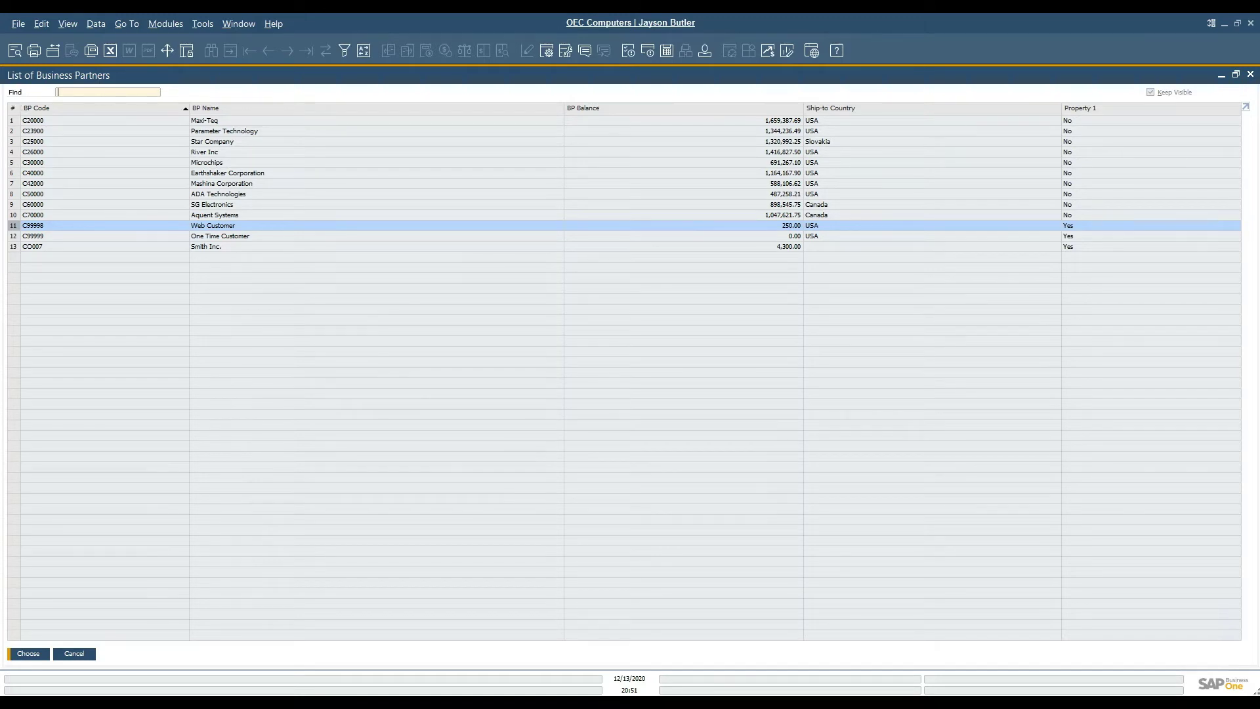
right_click(25, 110)
click(70, 131)
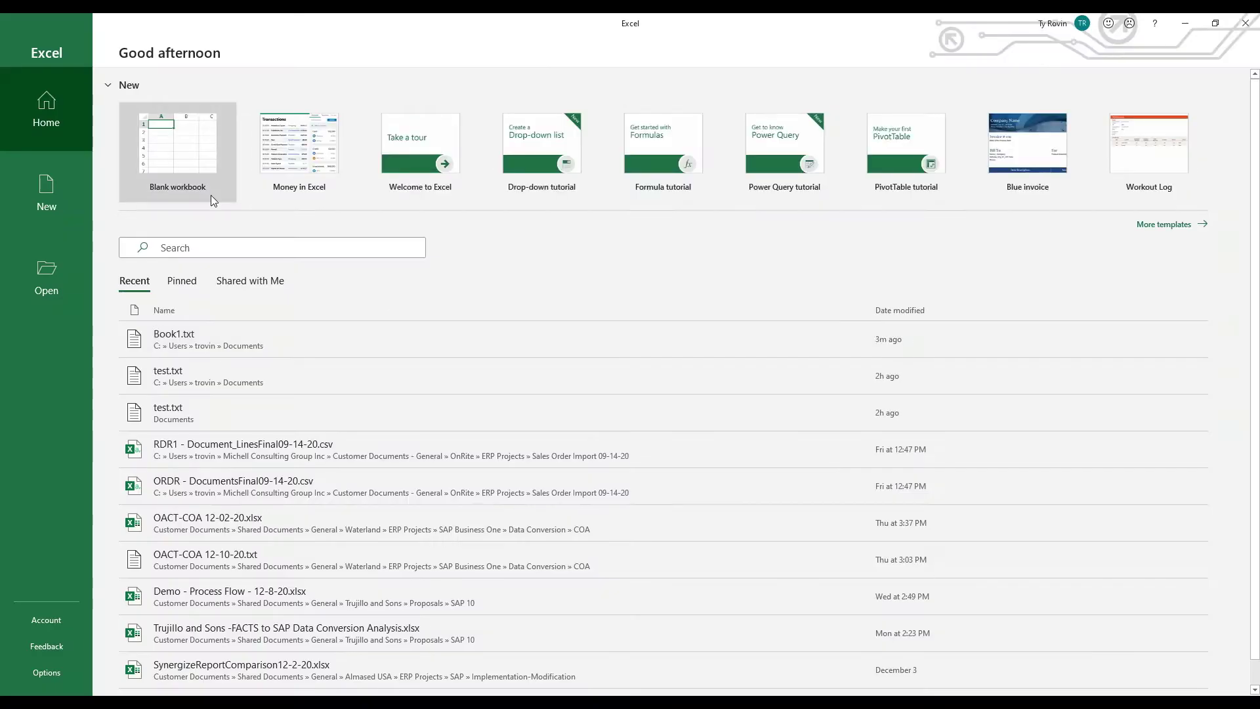
Paste the partner list into a blank workbook and delete the name, balance and country columns B:D
click(211, 195)
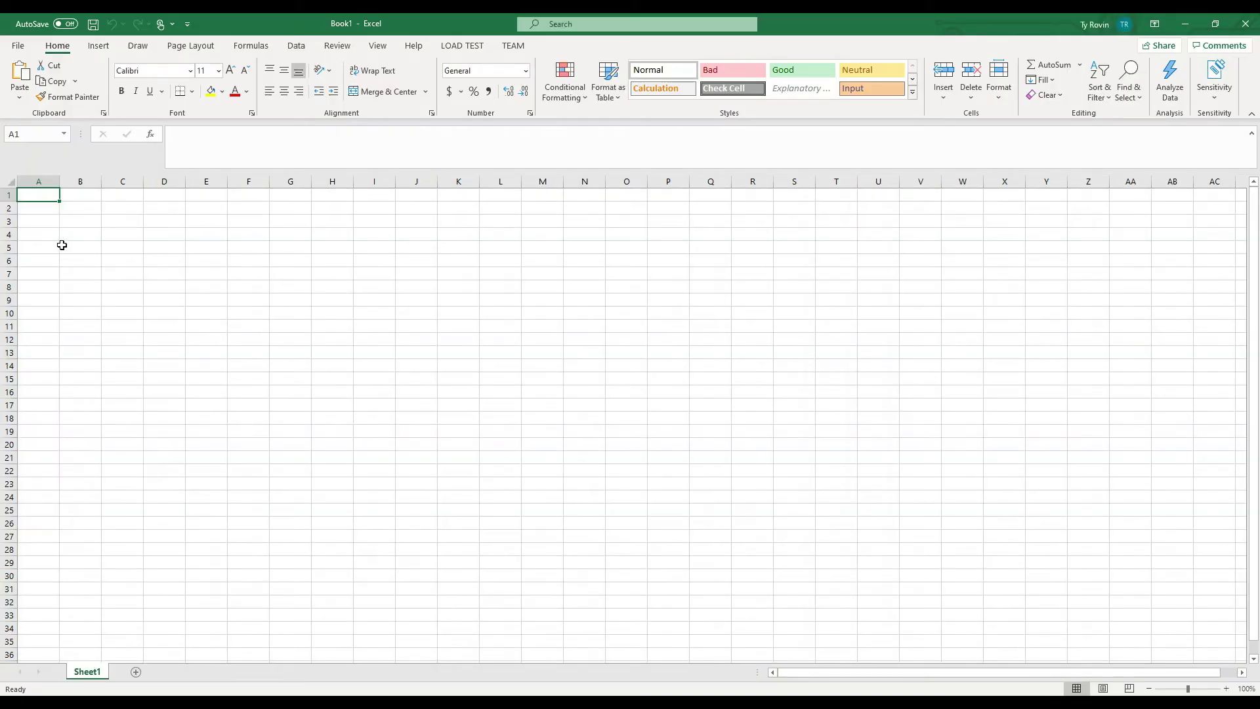
key(ctrl+v)
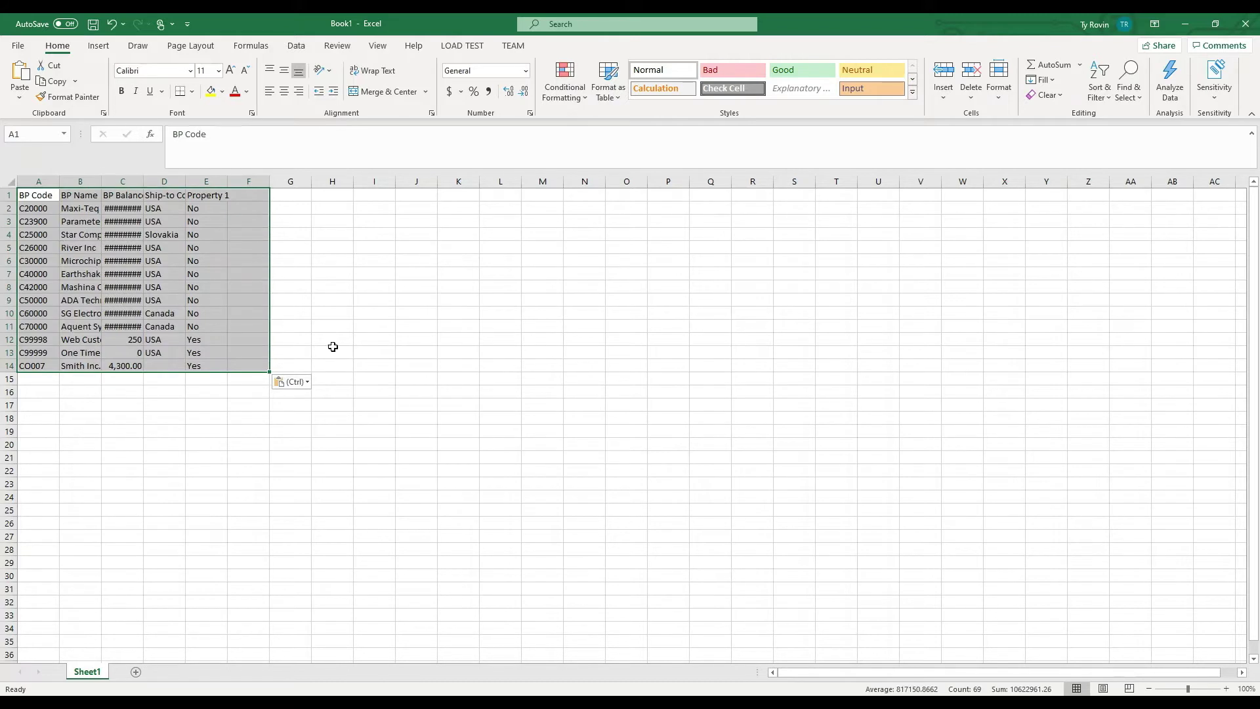
drag(80, 181, 159, 179)
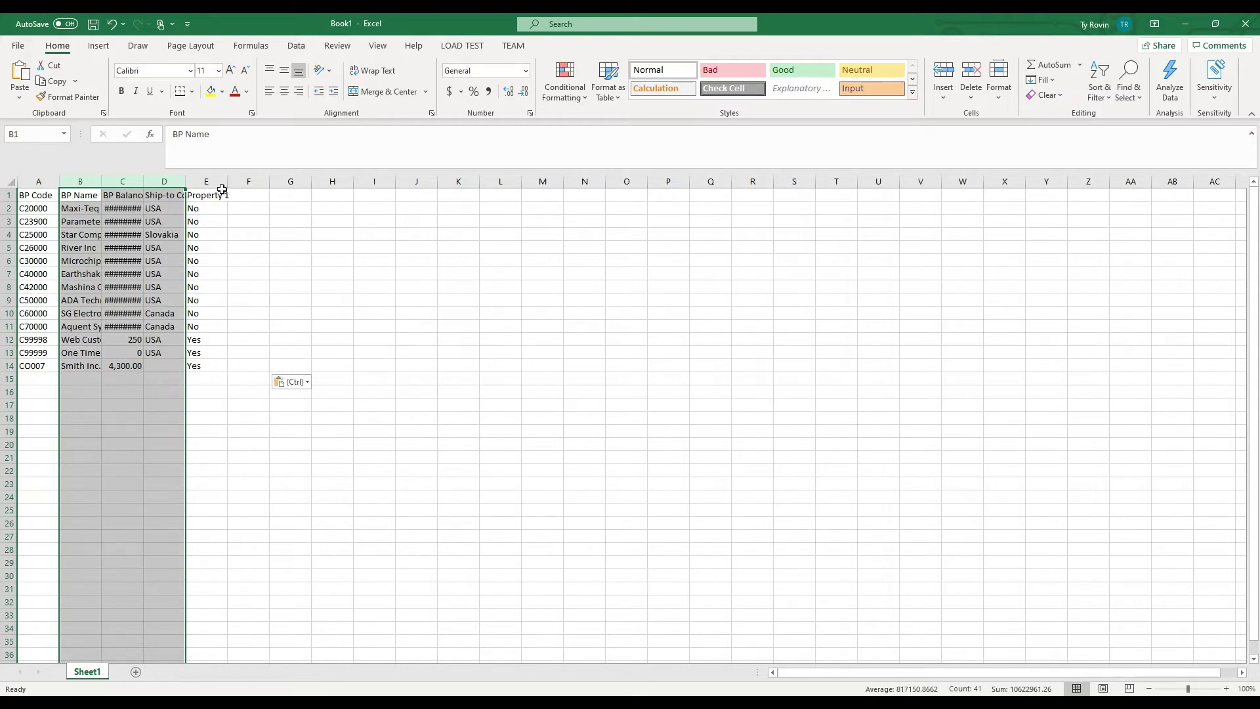
right_click(85, 228)
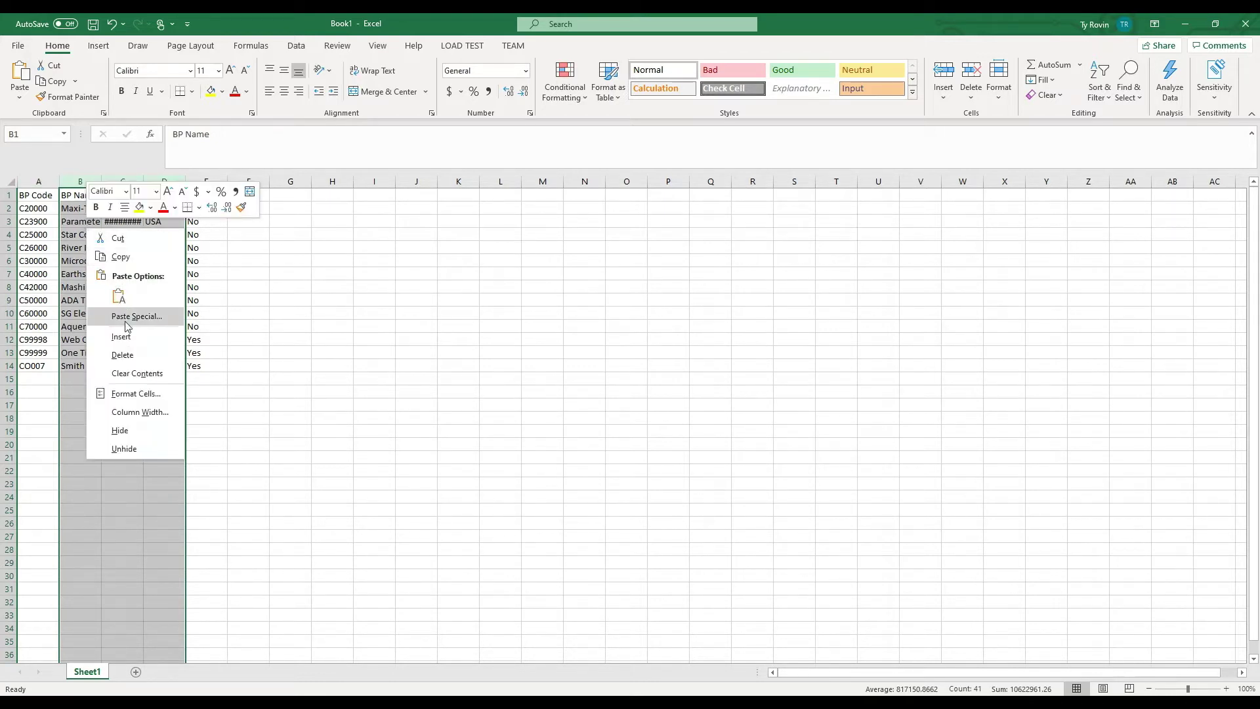
click(124, 354)
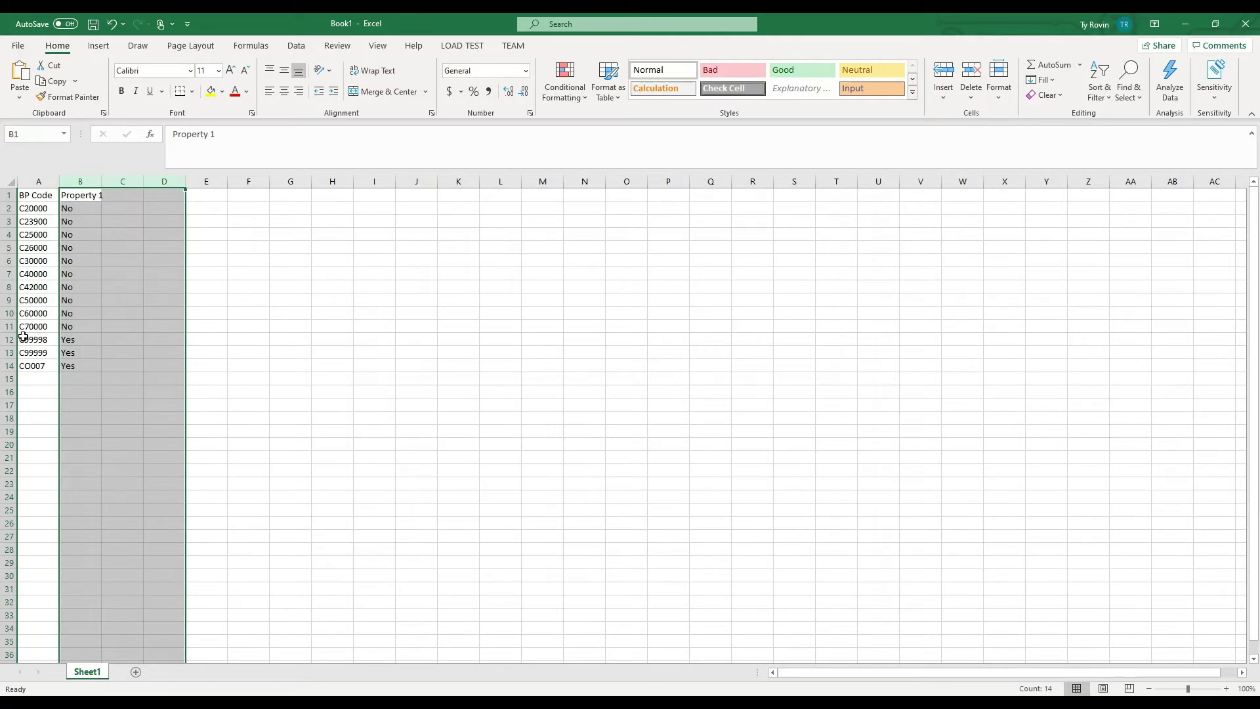
Delete rows 12–14 holding the three partners already marked Yes
drag(9, 339, 10, 366)
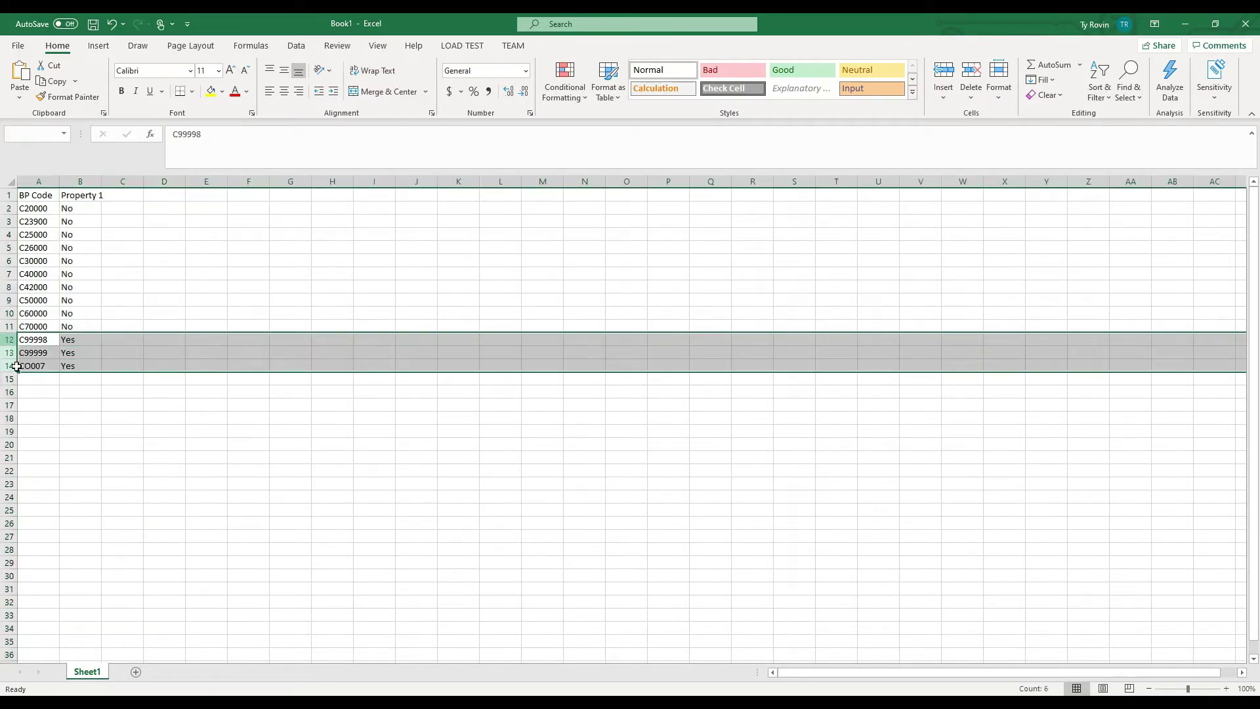
right_click(129, 357)
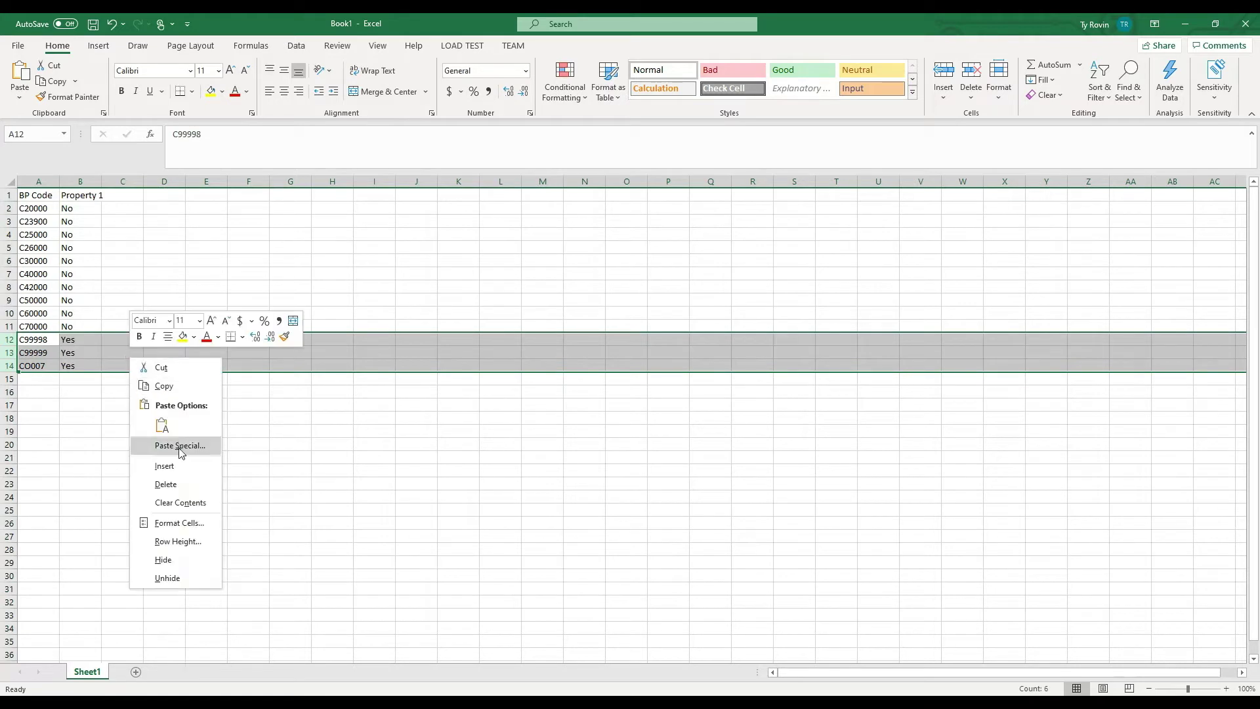
click(178, 480)
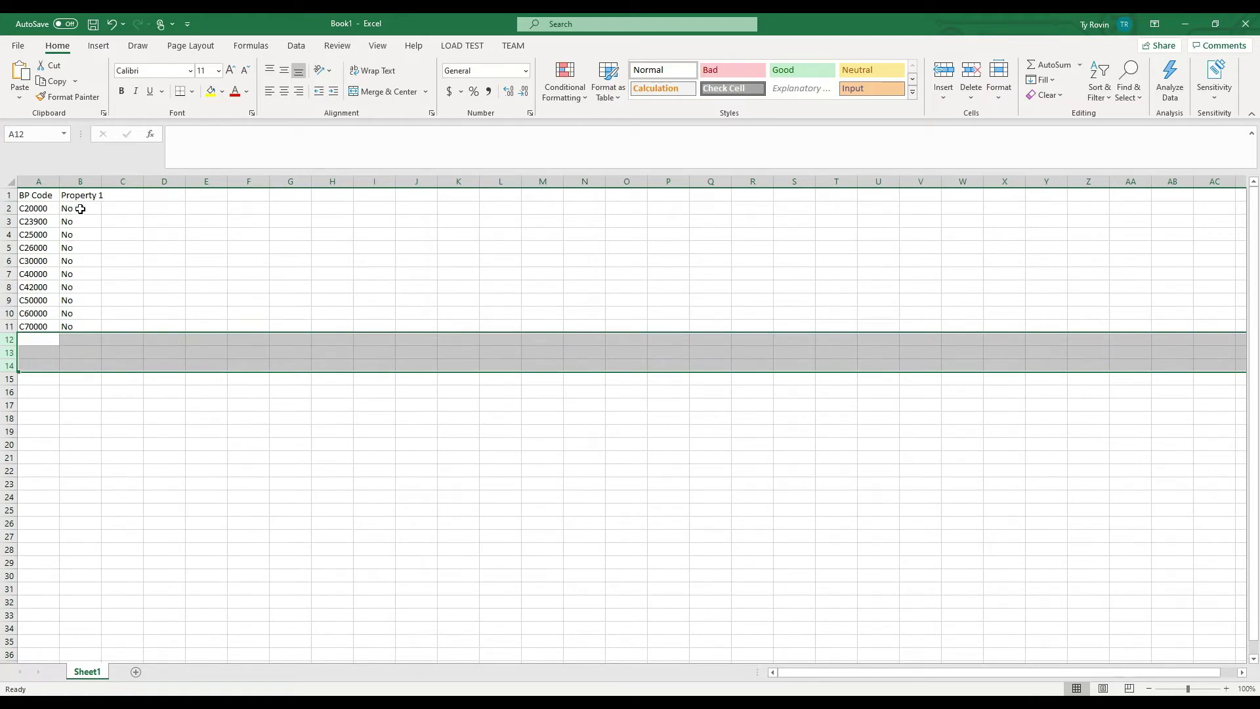
Enter Y in B2 and fill it down to all ten partners
click(81, 208)
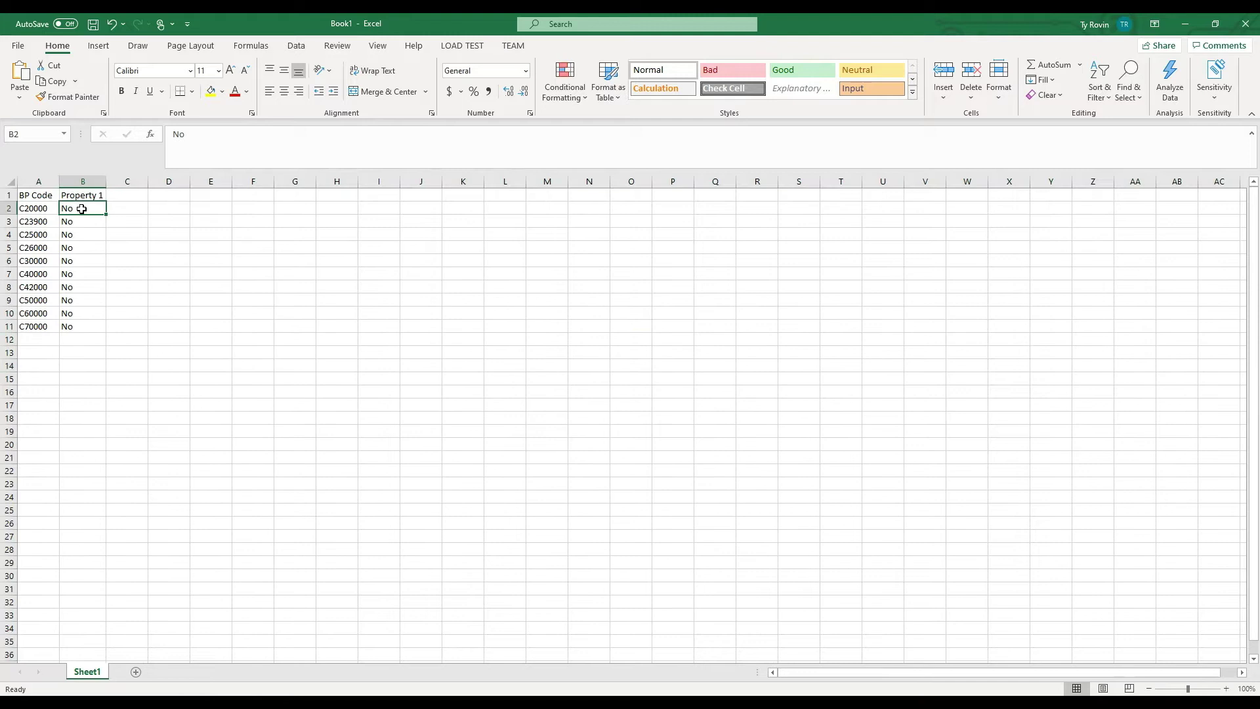
text(Y)
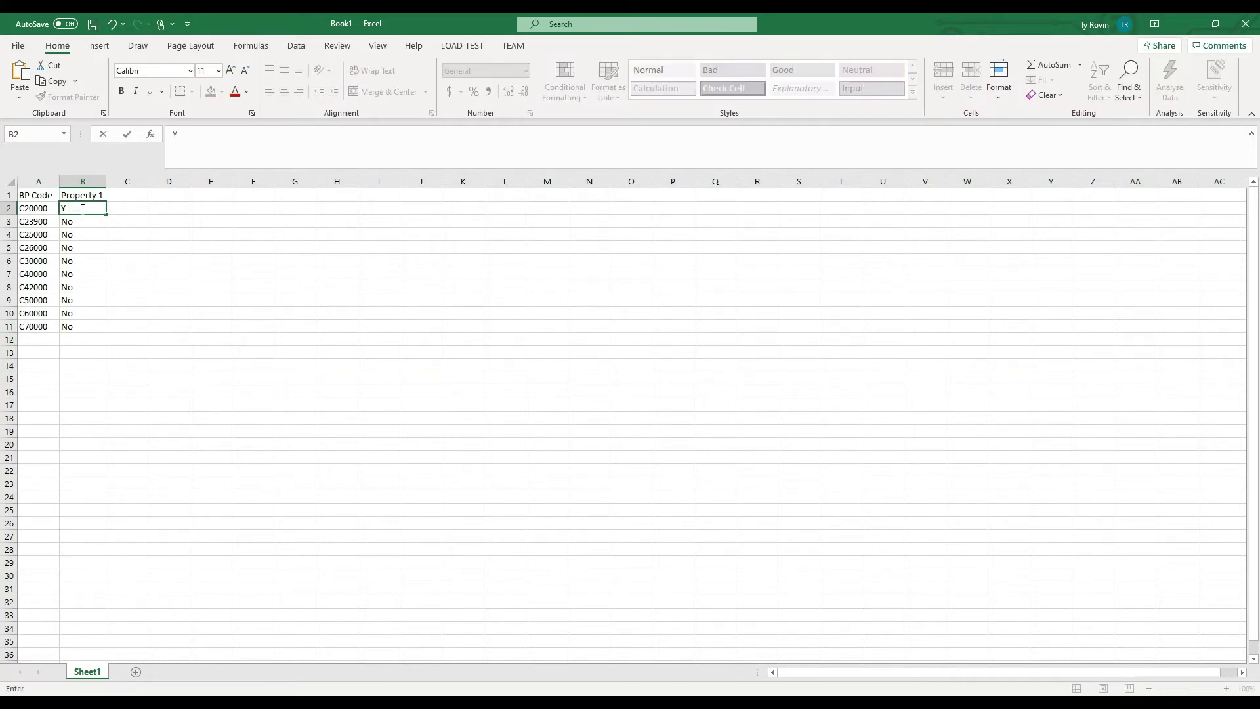
key(Return)
click(82, 208)
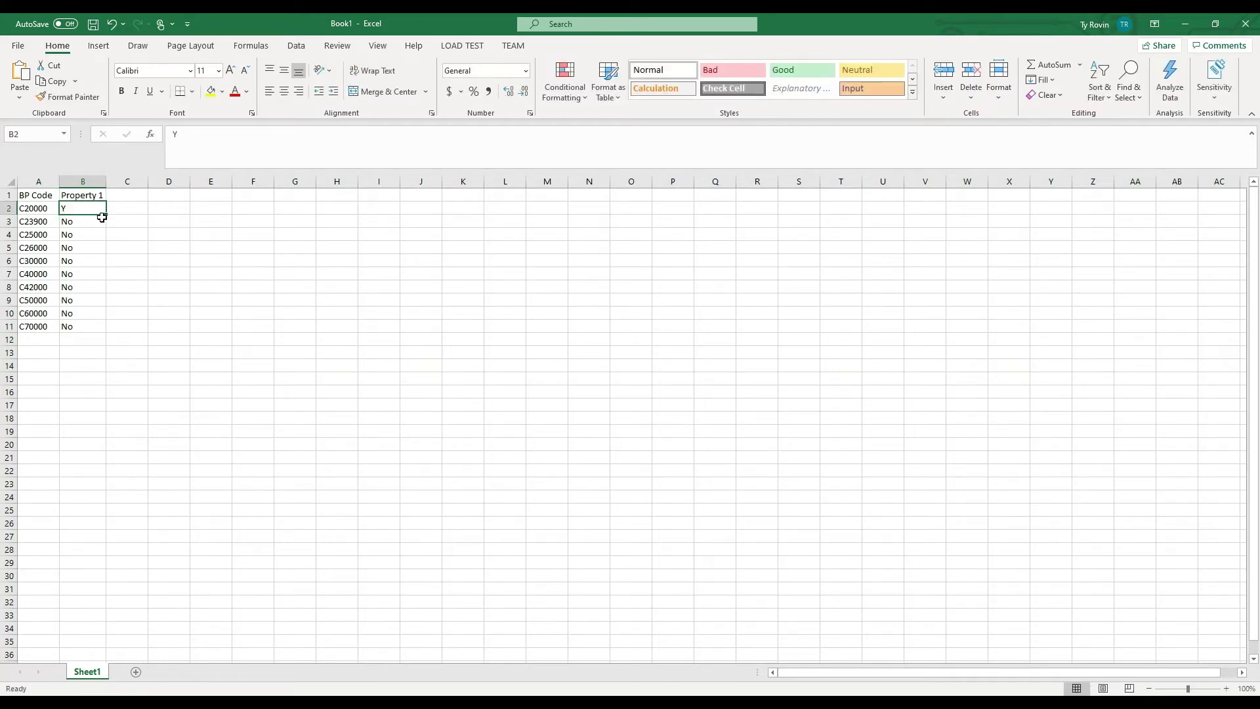
double_click(107, 217)
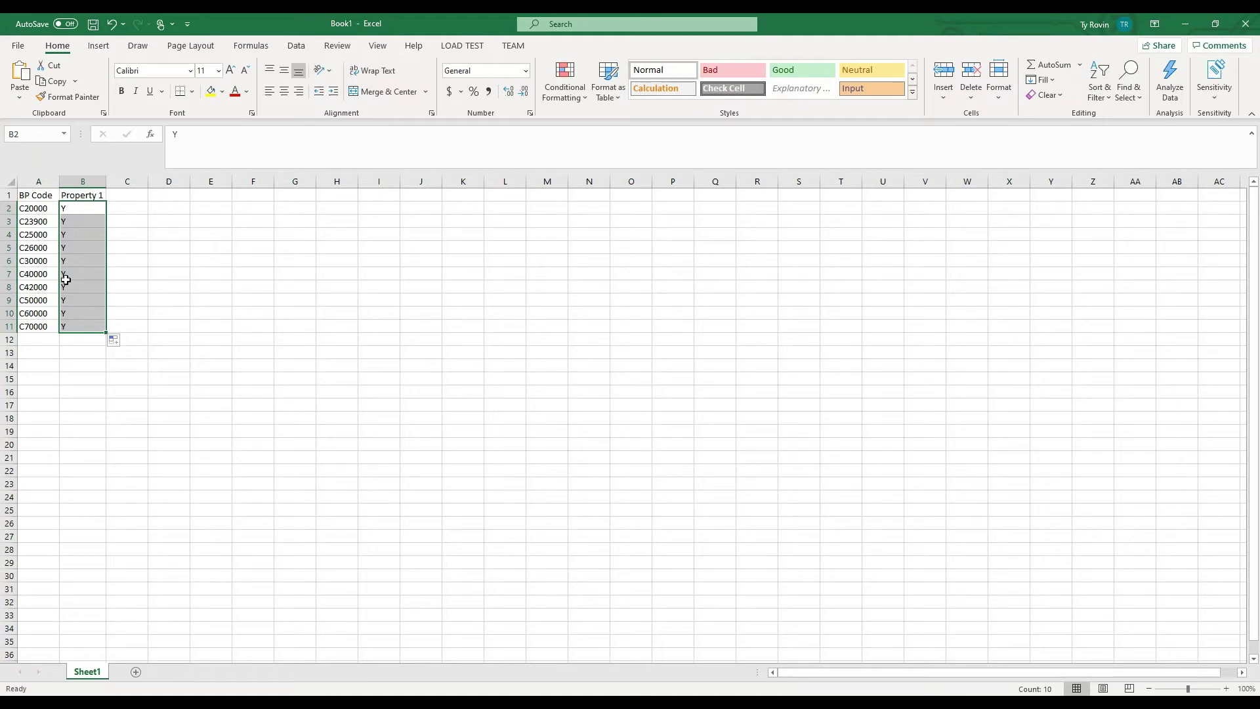
click(72, 226)
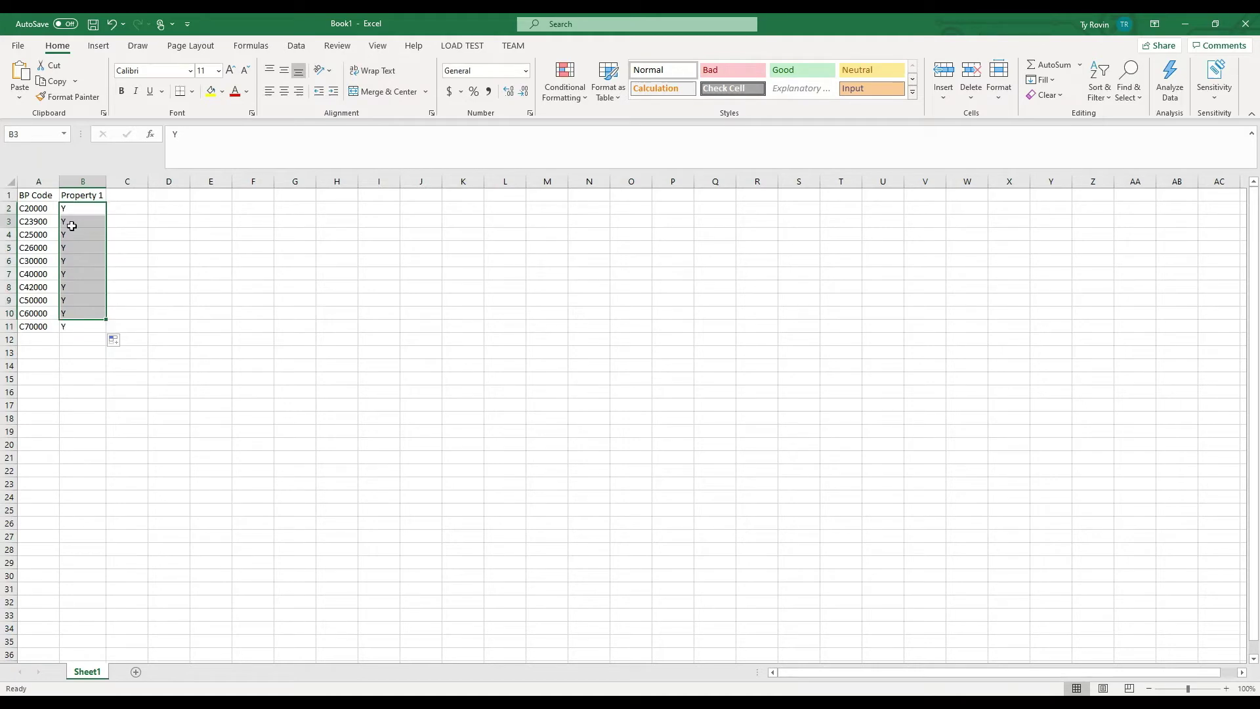
Delete the header row 1
click(10, 195)
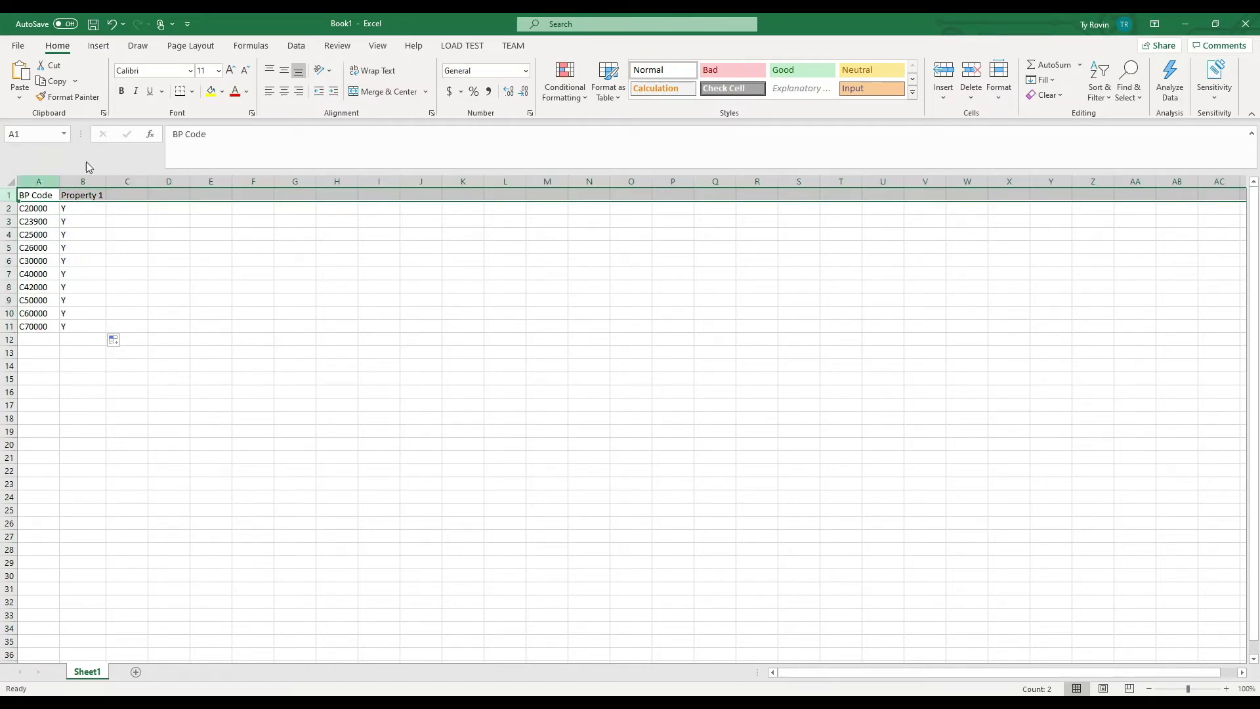
right_click(33, 195)
click(70, 324)
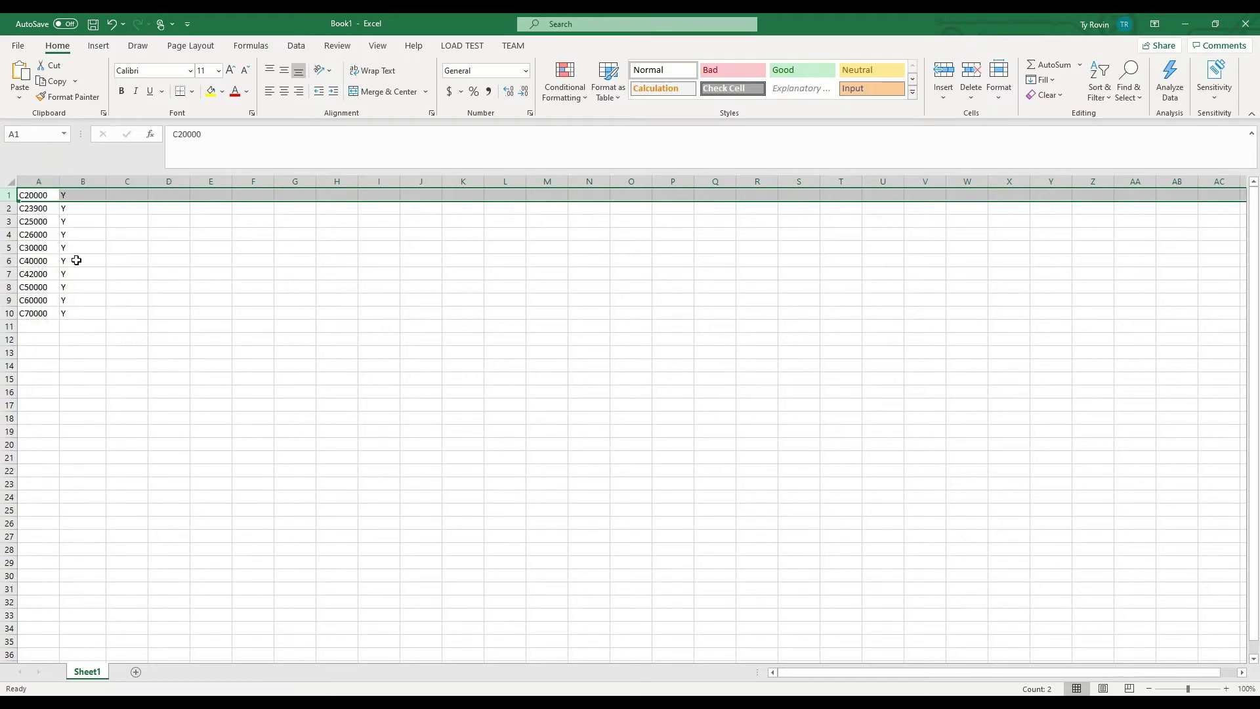
click(18, 50)
Save the sheet to Documents as Book1.txt in Text (Tab delimited) format, replacing the existing file
click(52, 231)
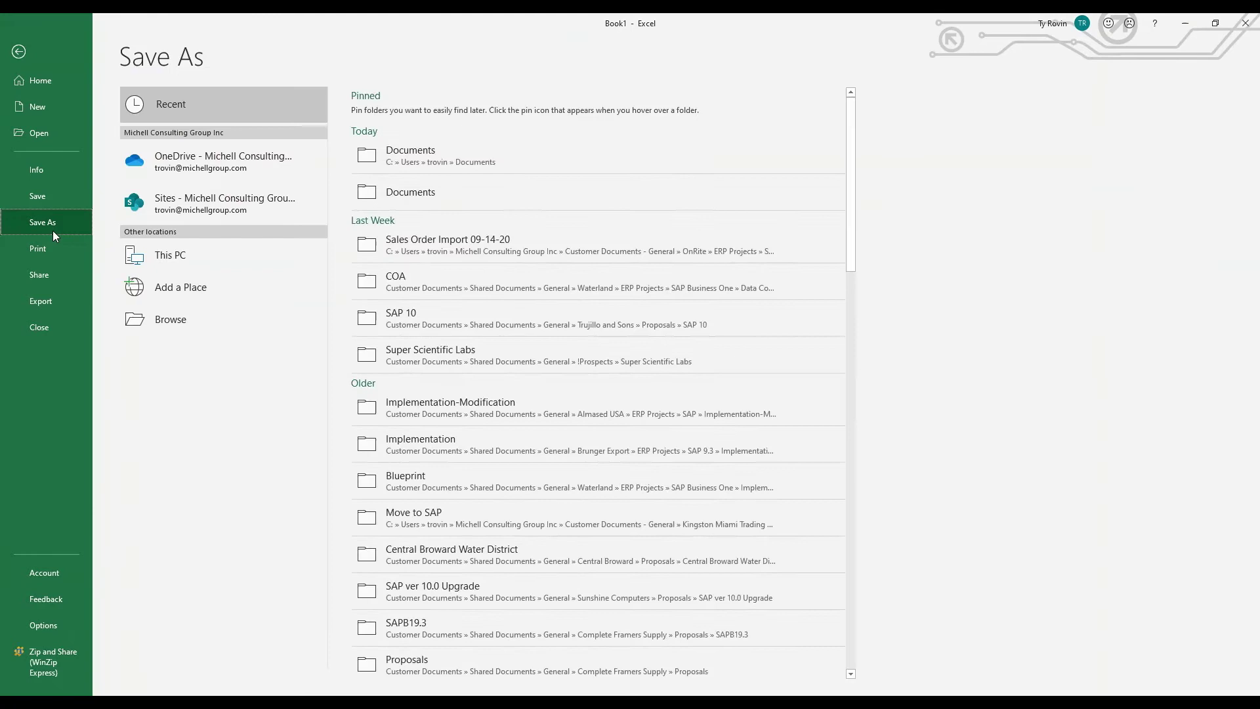
click(188, 259)
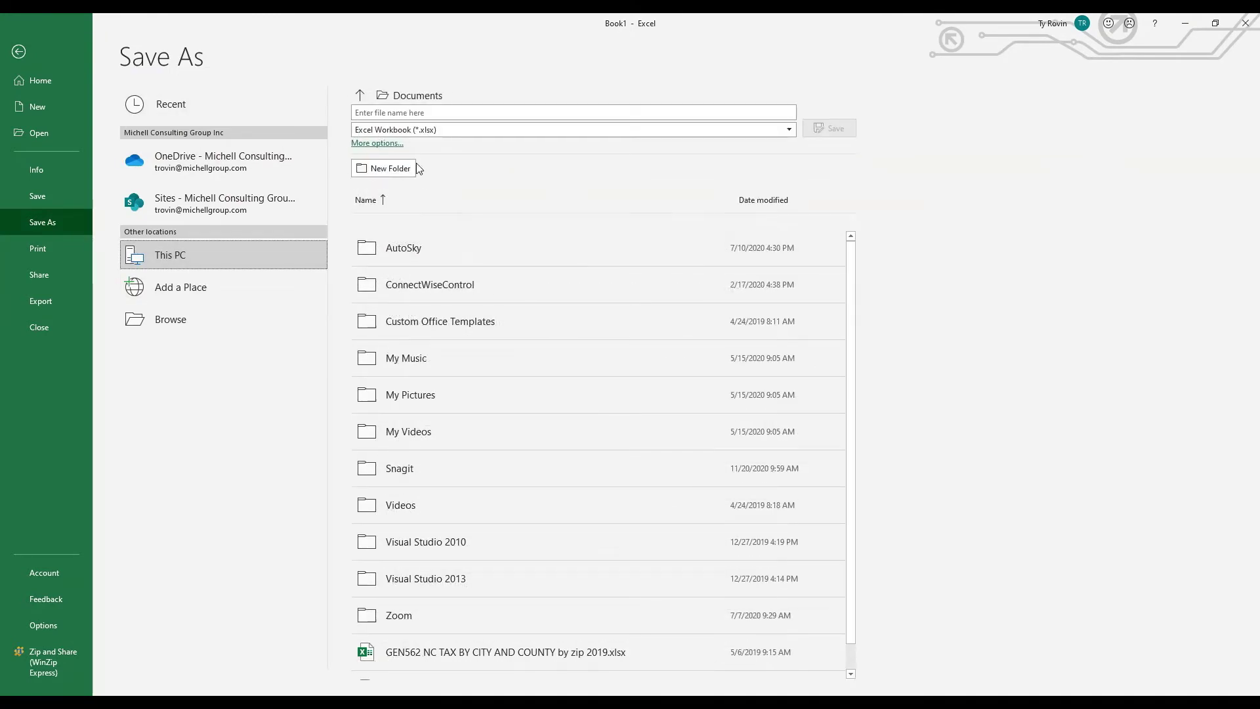
click(396, 144)
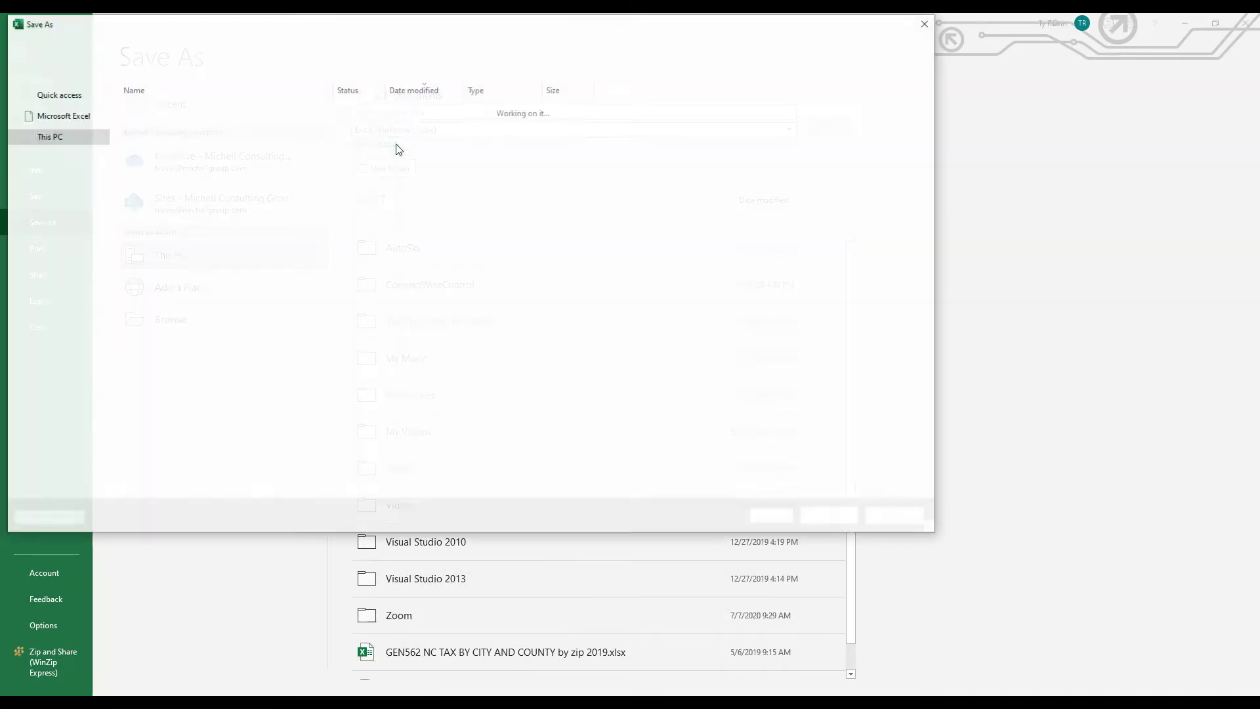
scroll(104, 100, up, 1)
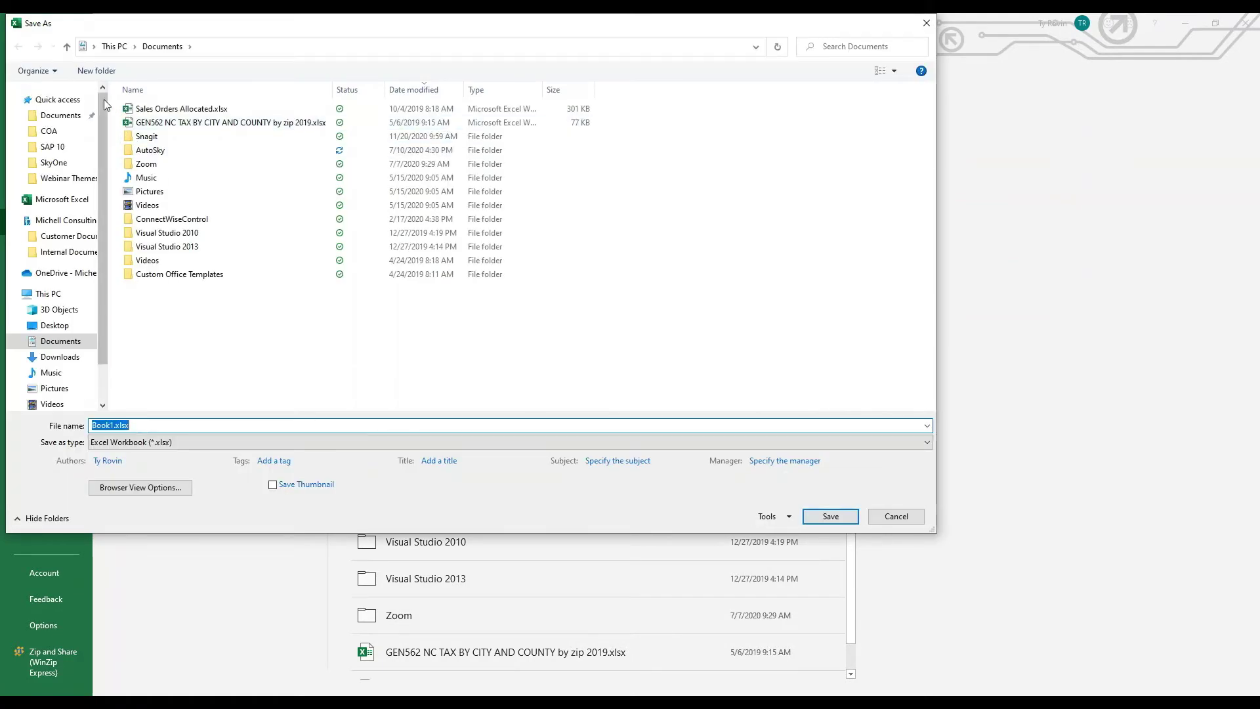
click(61, 117)
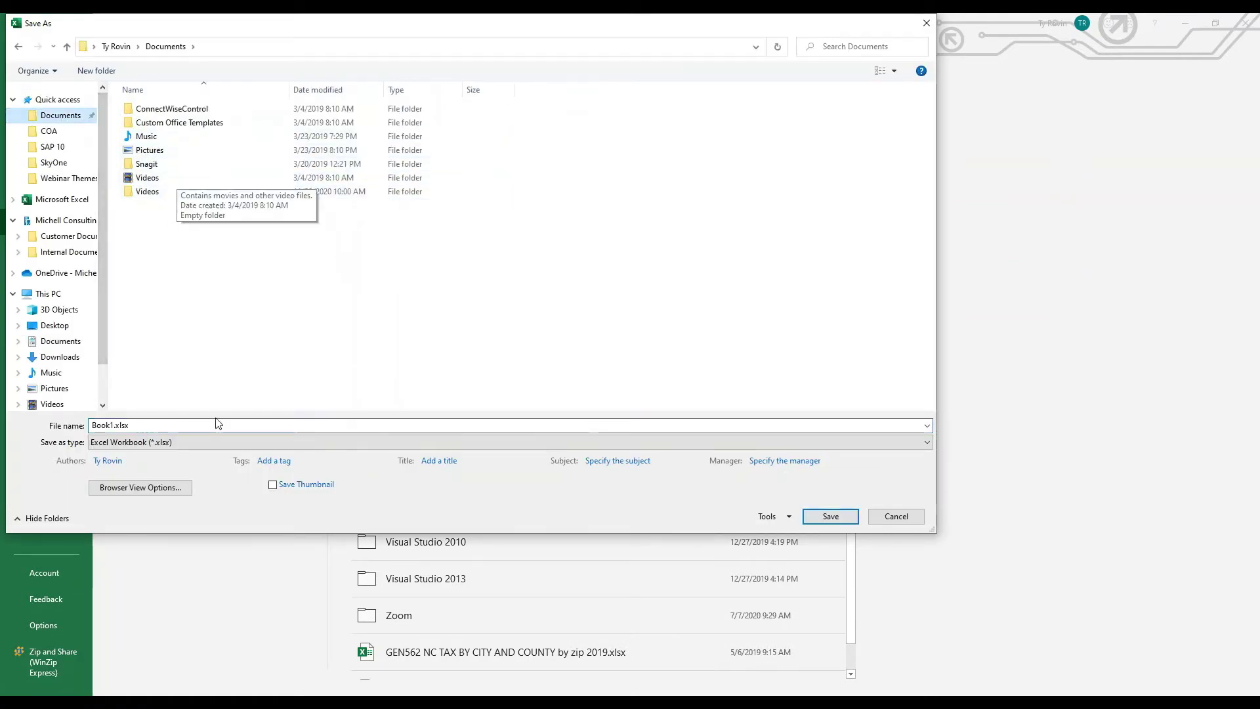
click(201, 443)
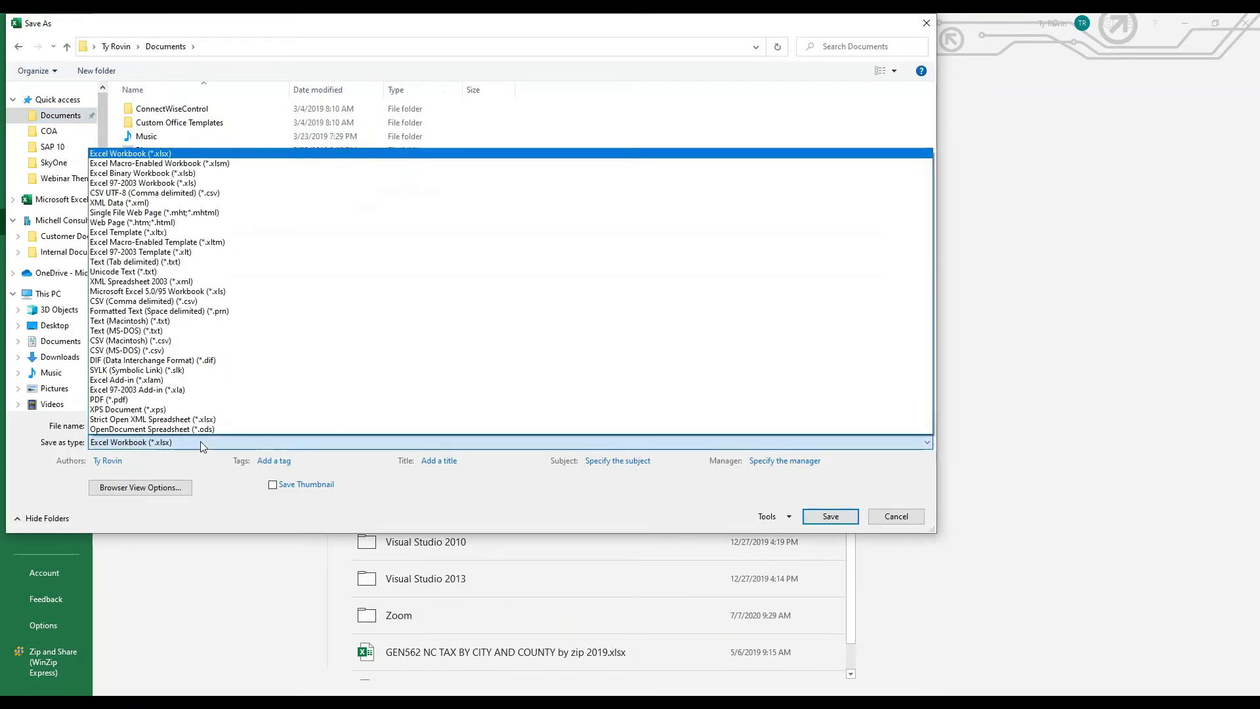
click(169, 263)
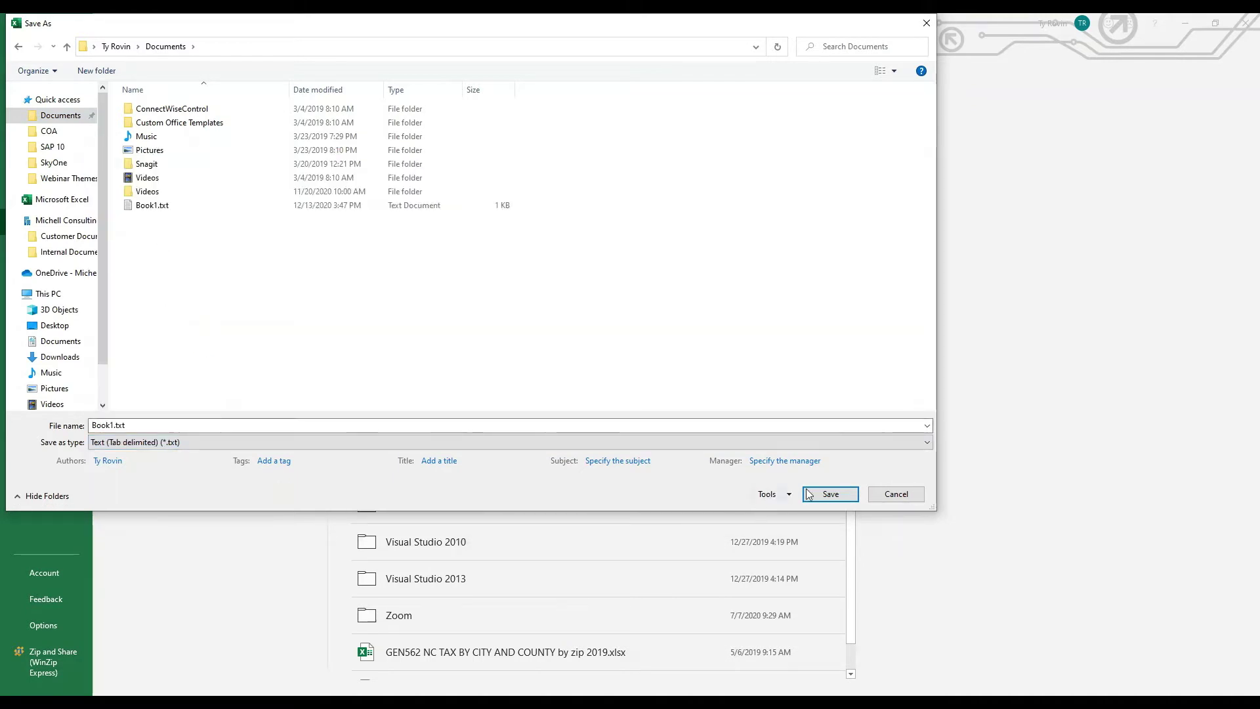
click(829, 494)
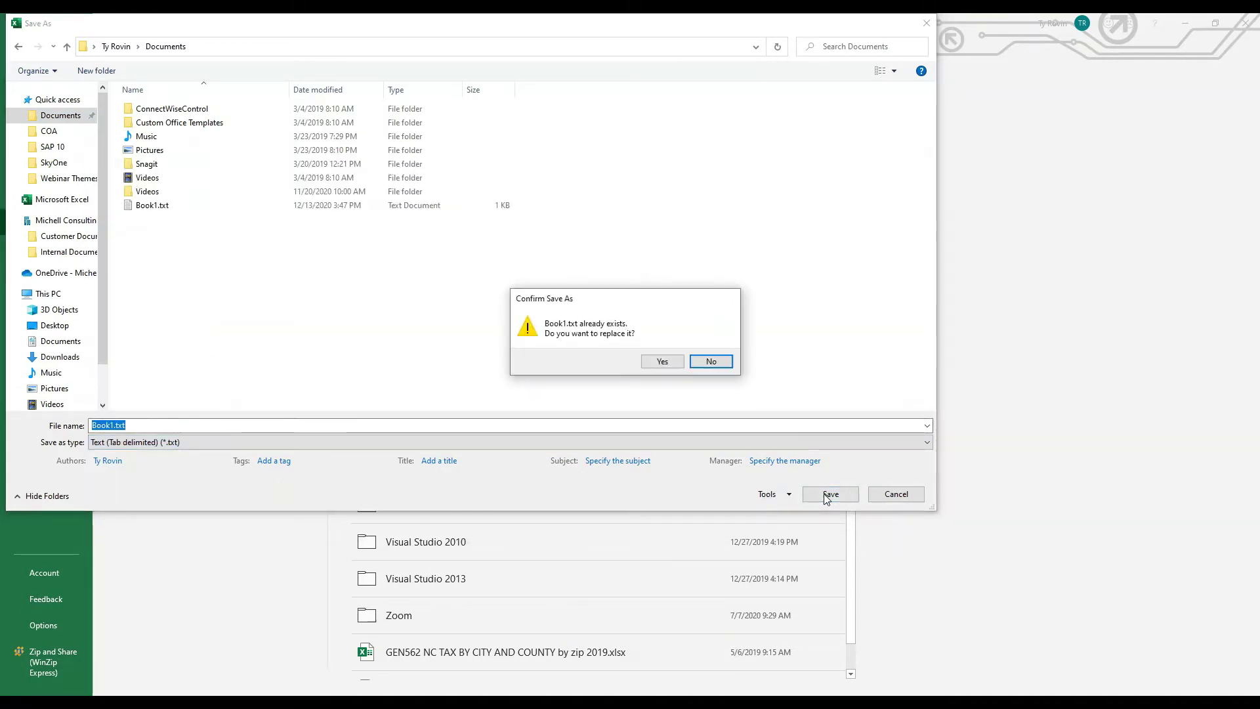
click(664, 361)
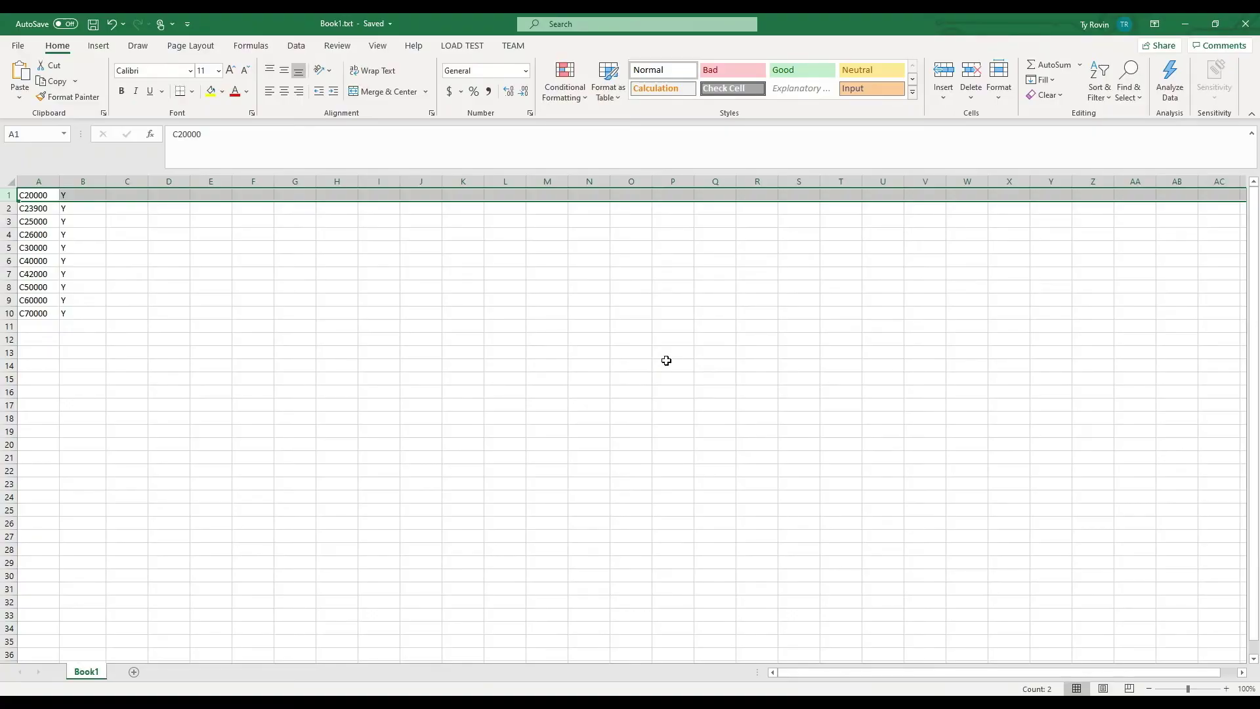
Close Excel and open Administration > Data Import/Export > Data Import > Import from Excel
click(1247, 23)
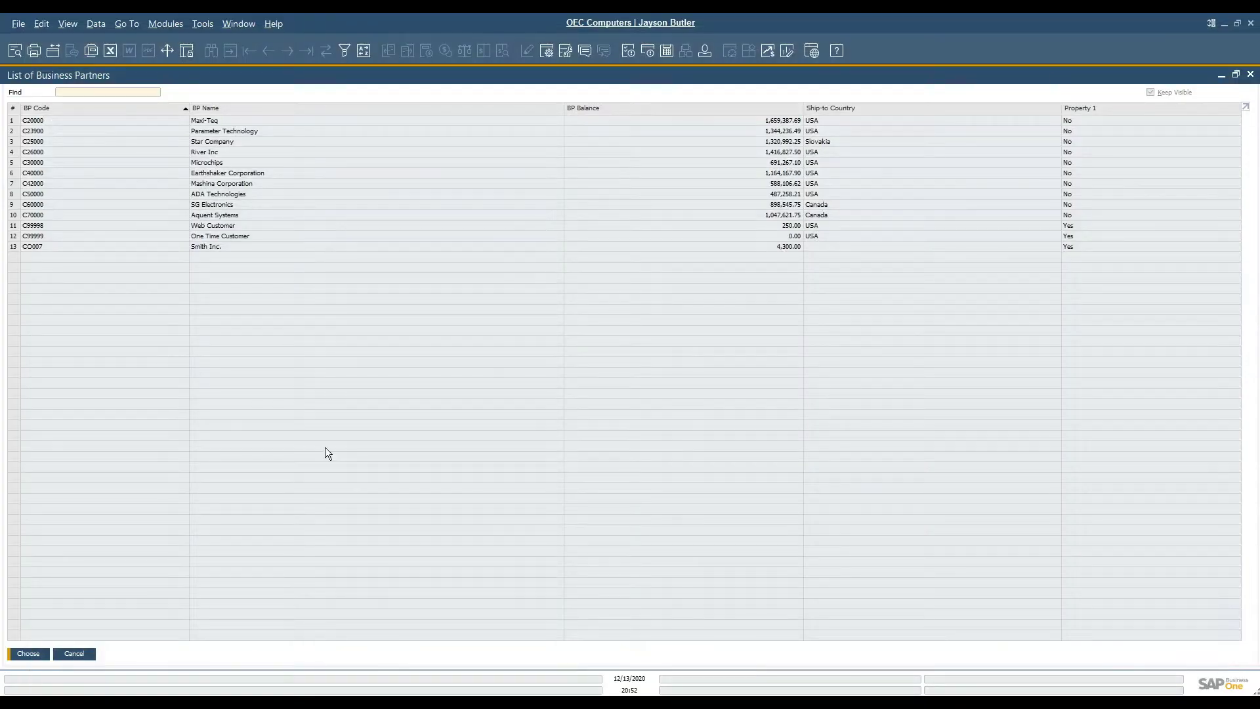
click(176, 26)
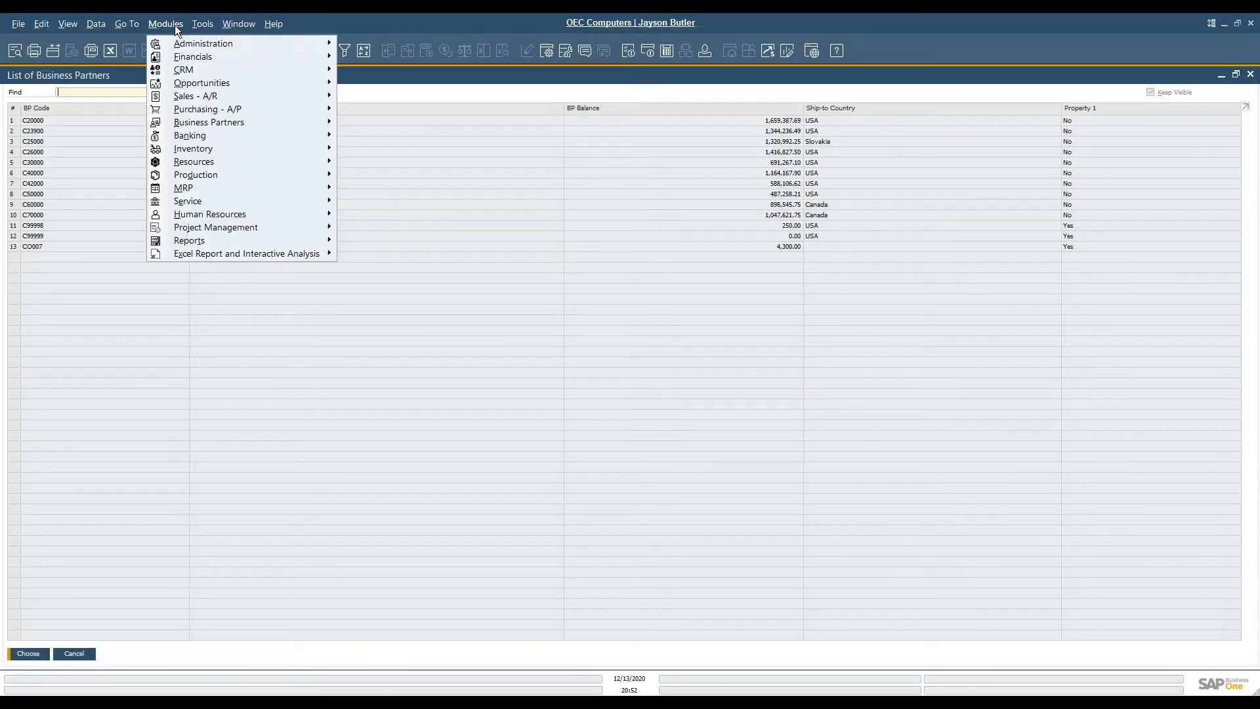
mouse_move(179, 44)
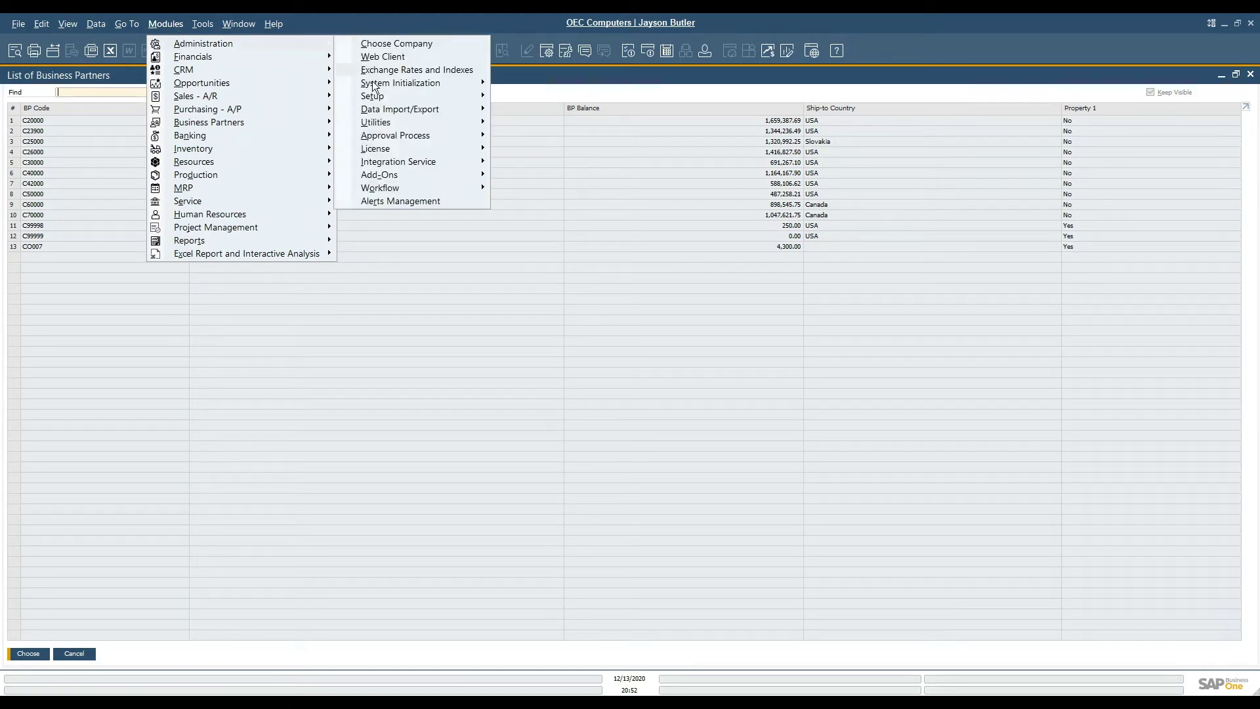
mouse_move(377, 106)
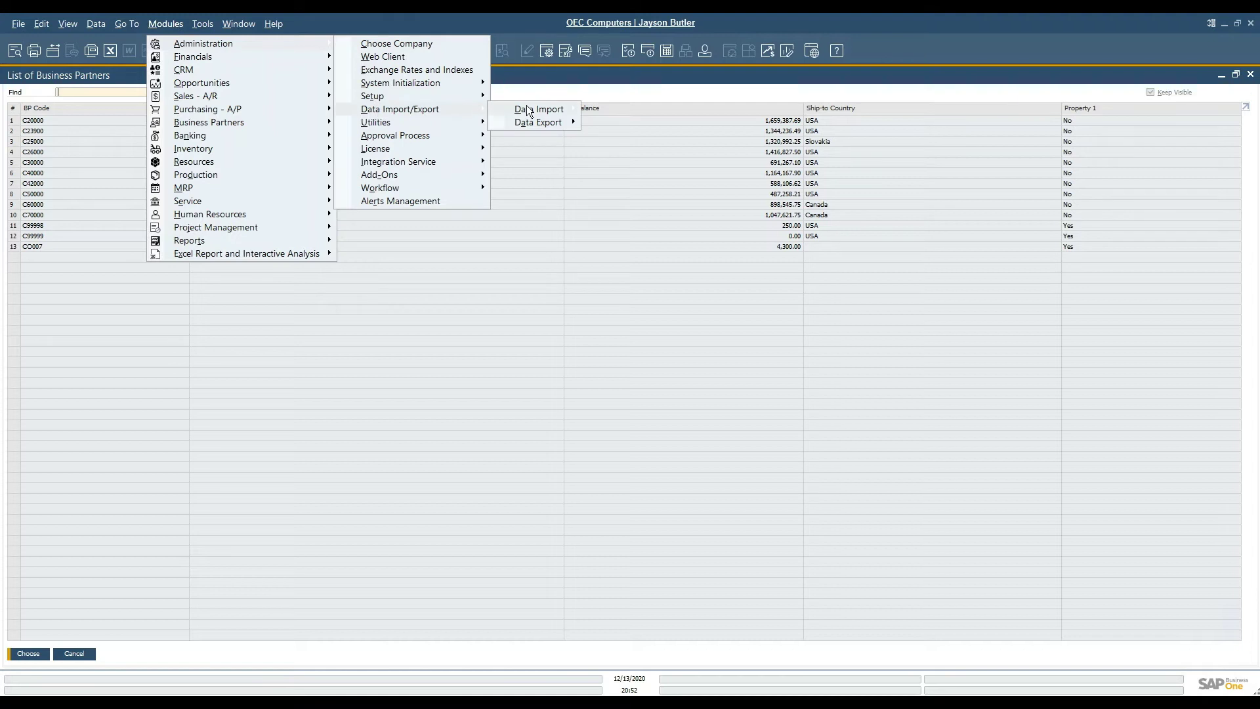
mouse_move(528, 111)
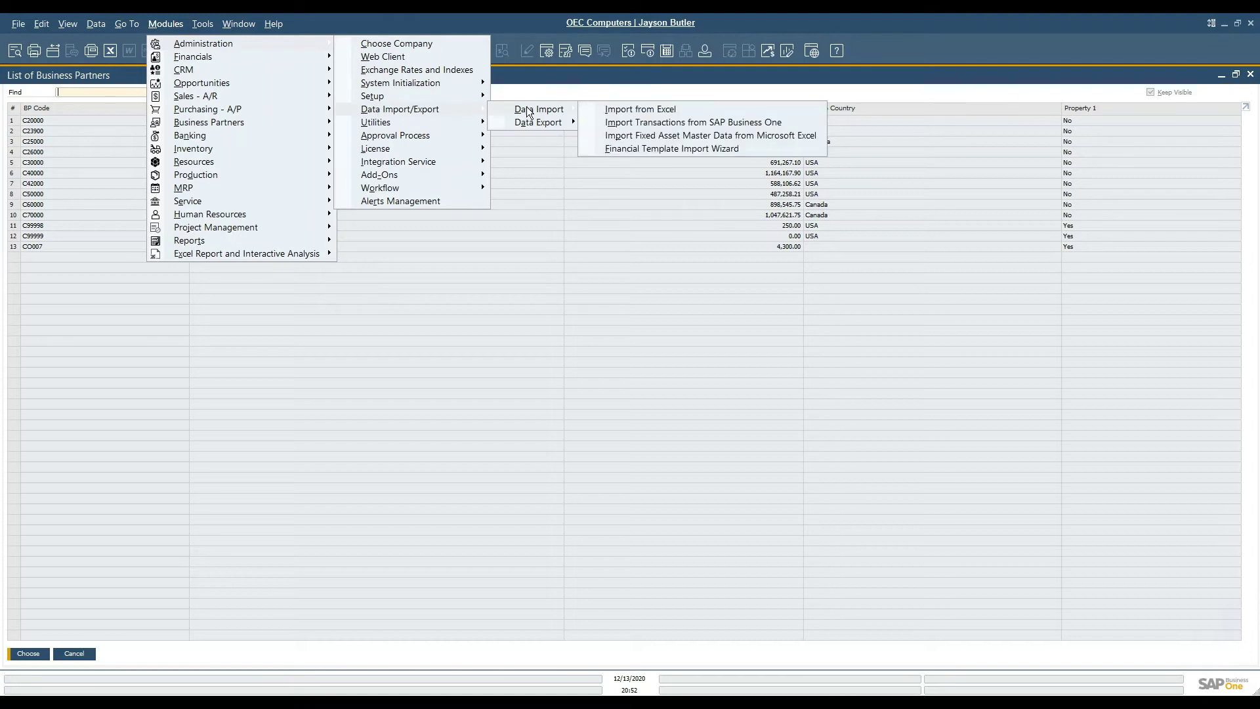
click(631, 110)
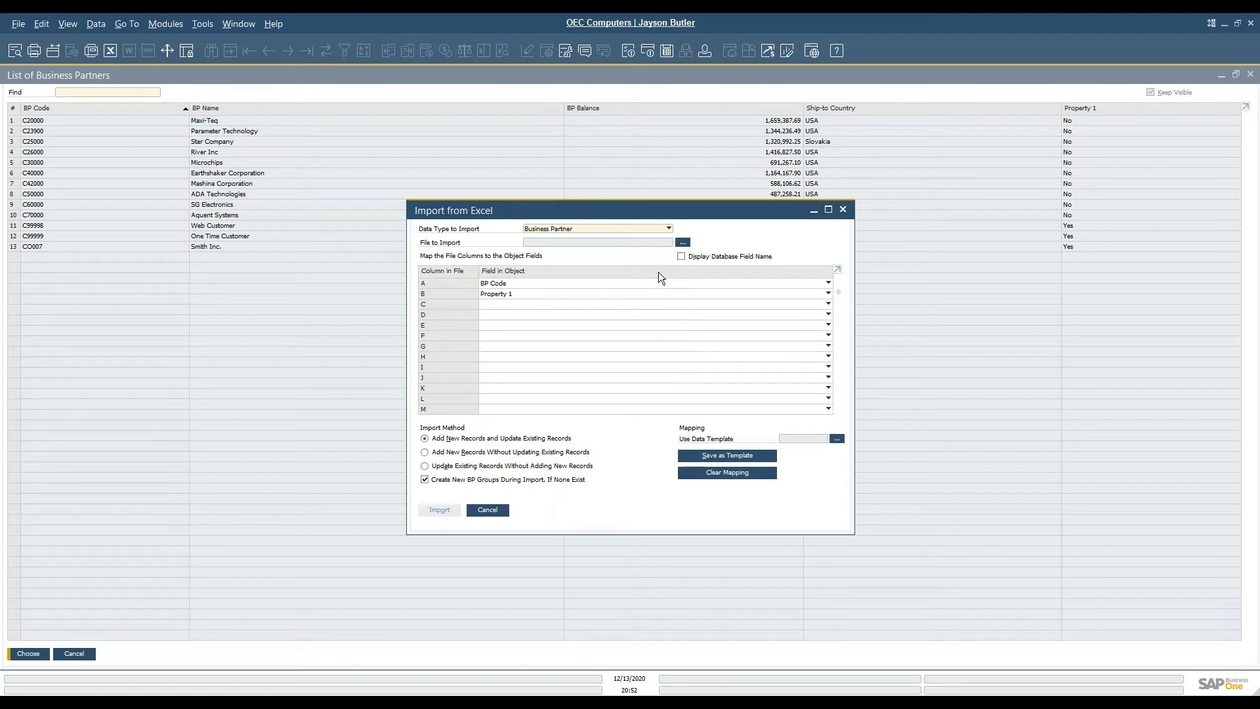
Keep column A as BP Code and Business Partner as data type, and choose Update Existing Records Without Adding New Records
click(520, 282)
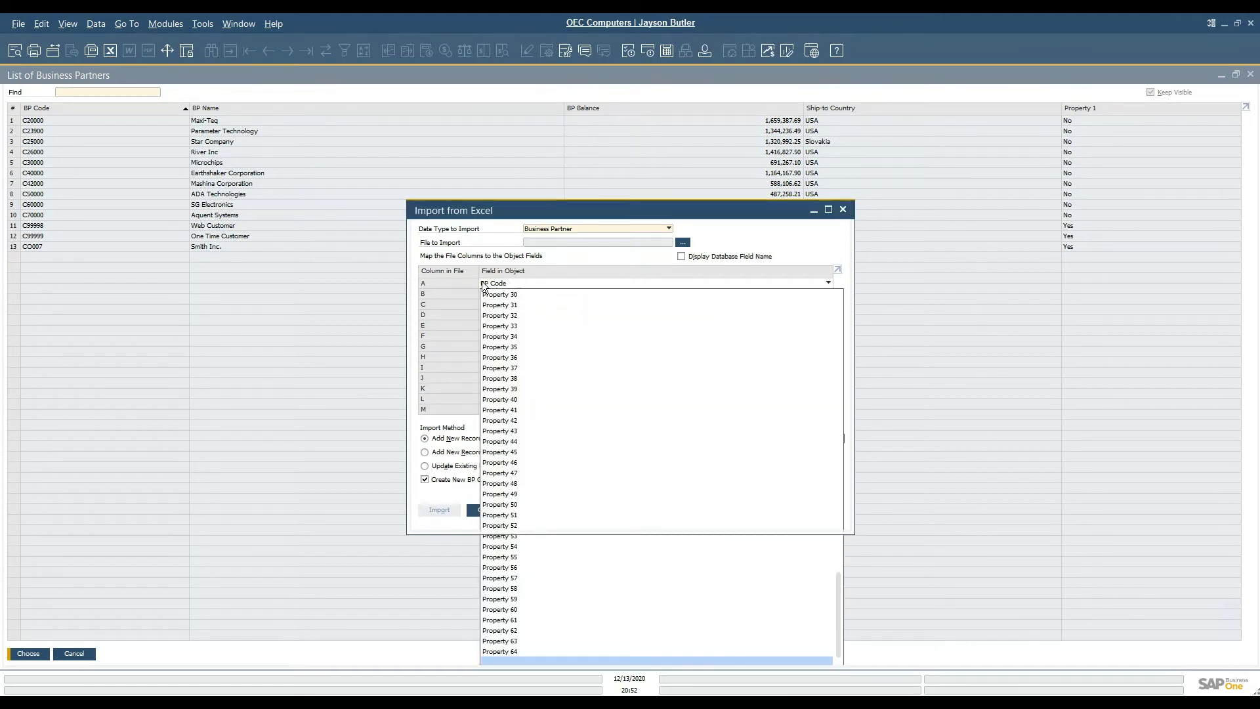
click(499, 294)
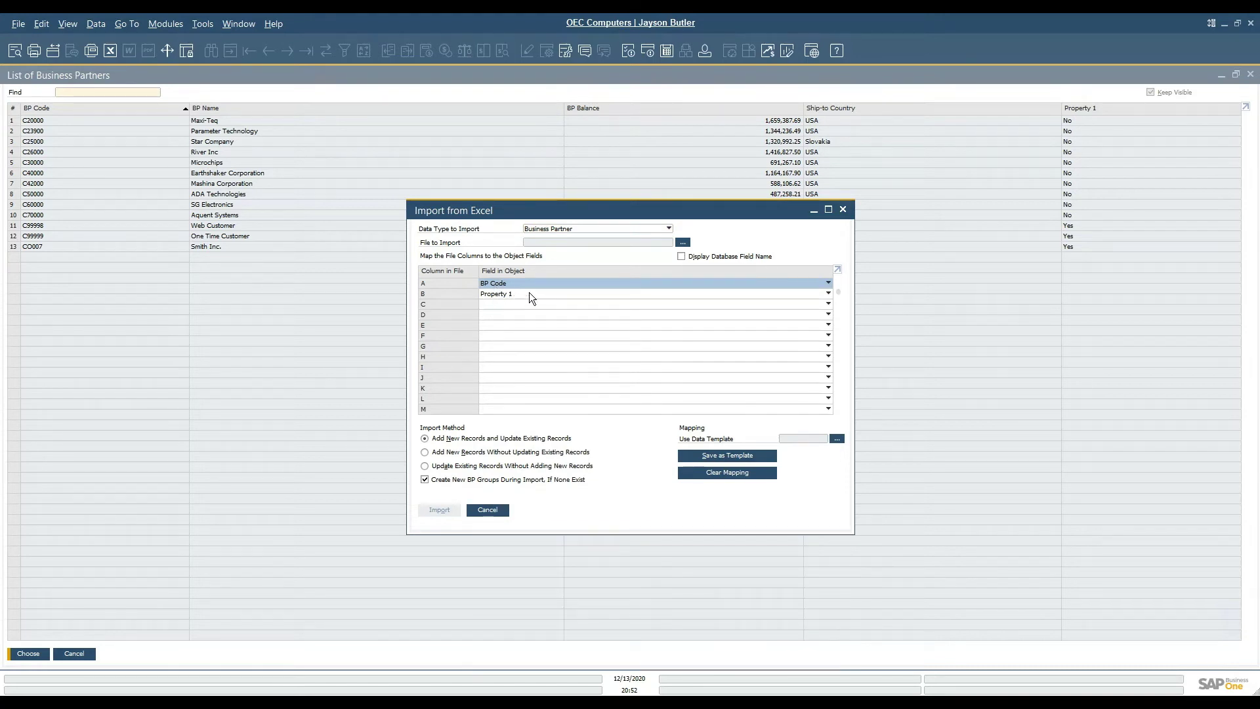
click(668, 227)
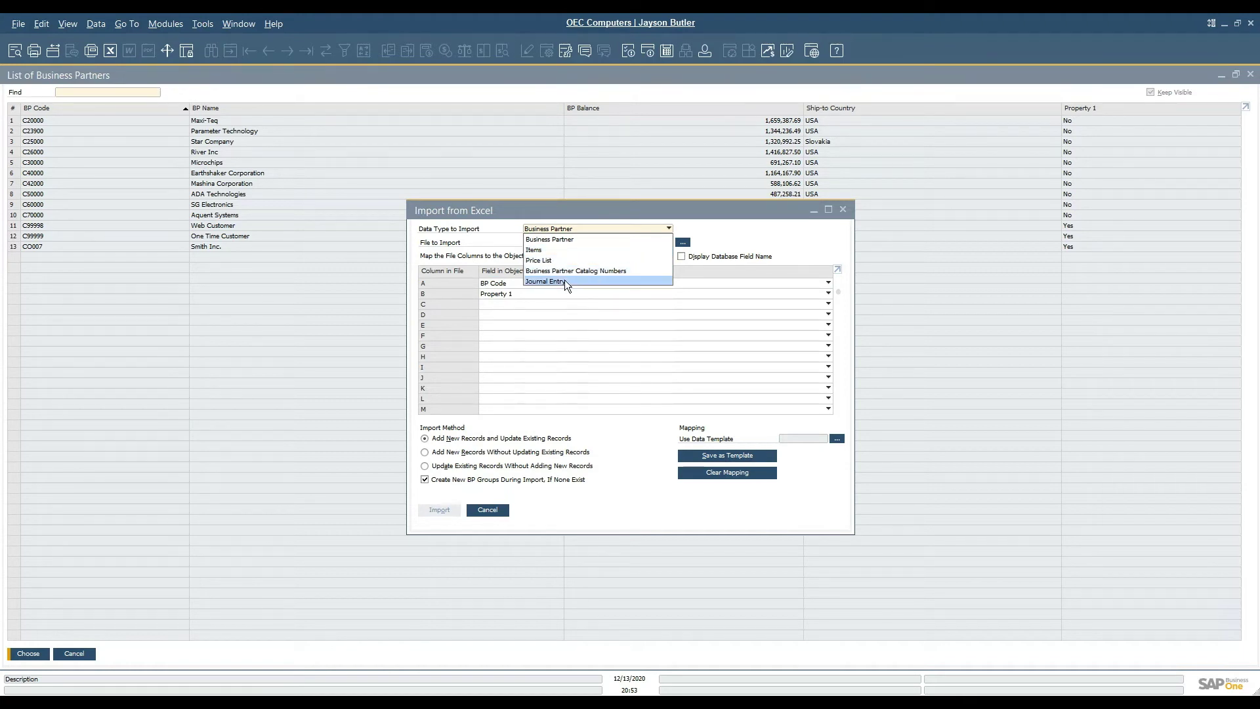
click(703, 230)
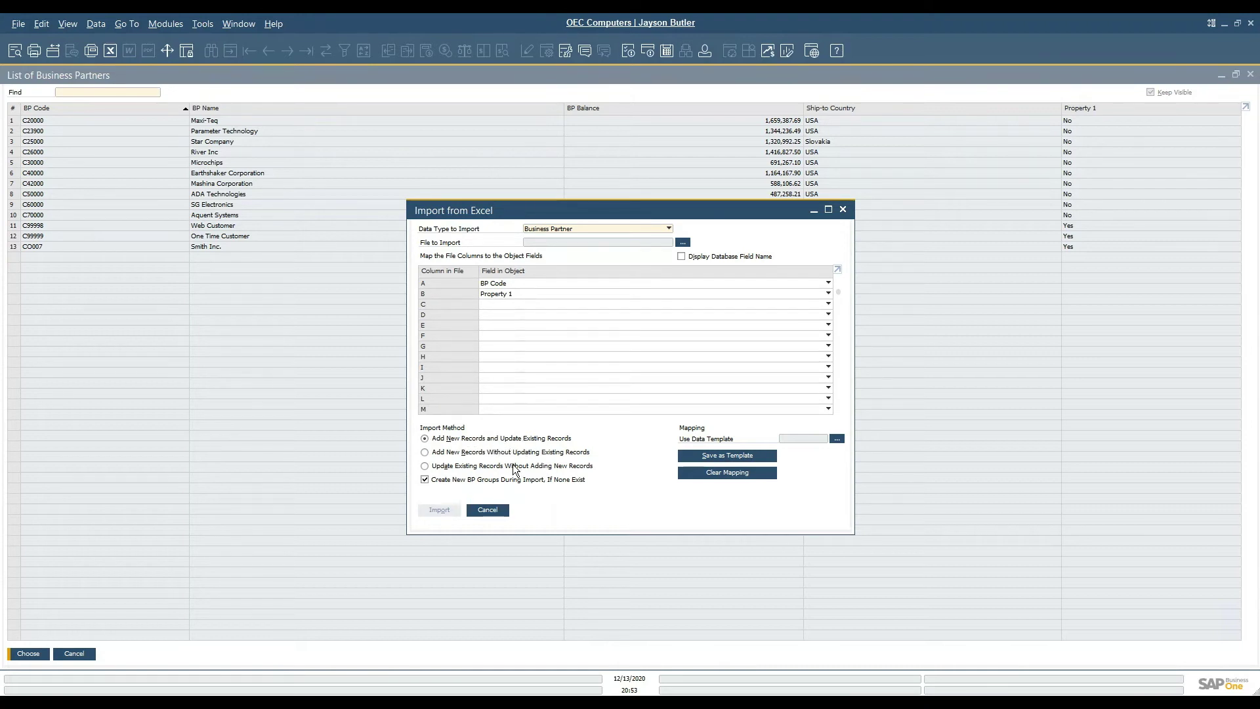
click(425, 466)
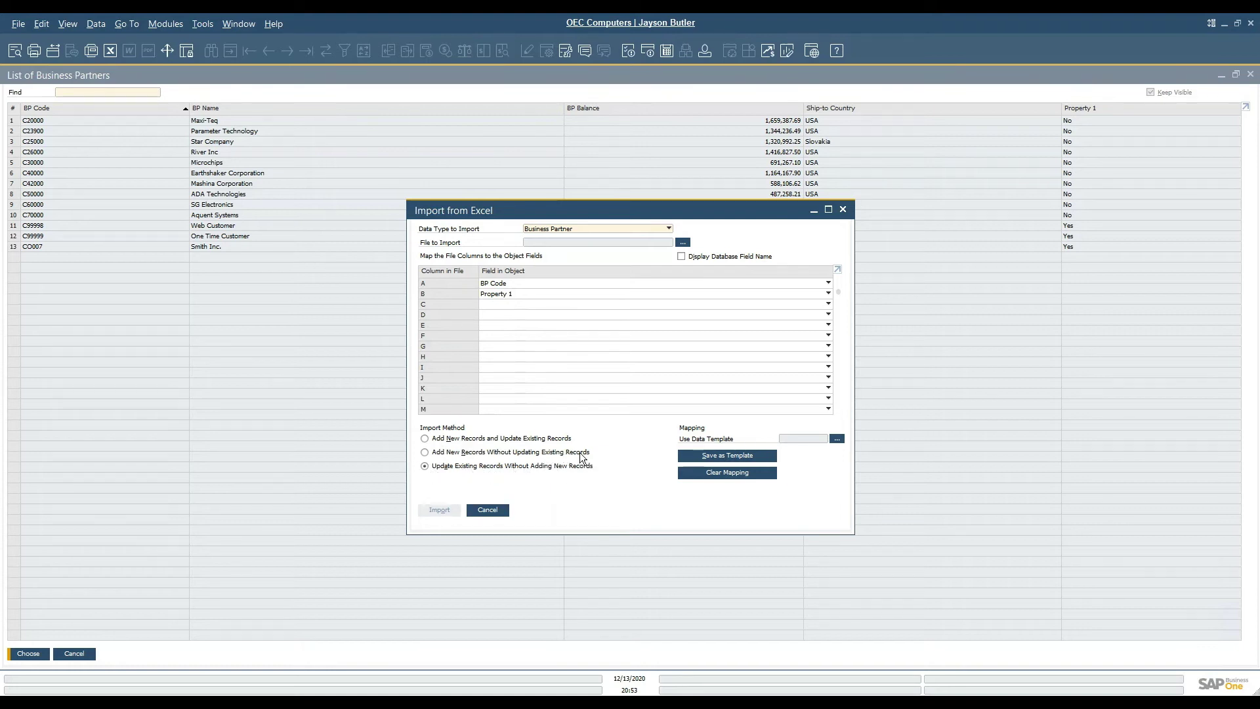
Select Book1.txt from the Documents folder as the file to import
click(683, 242)
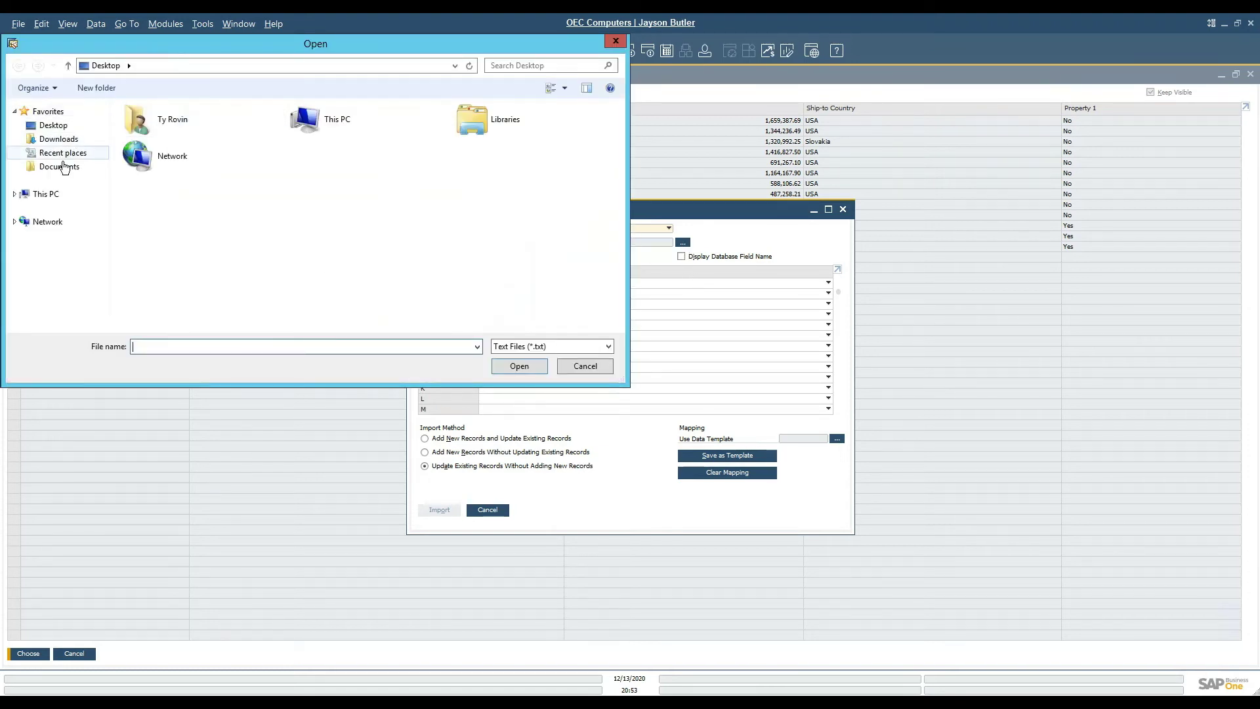
click(63, 169)
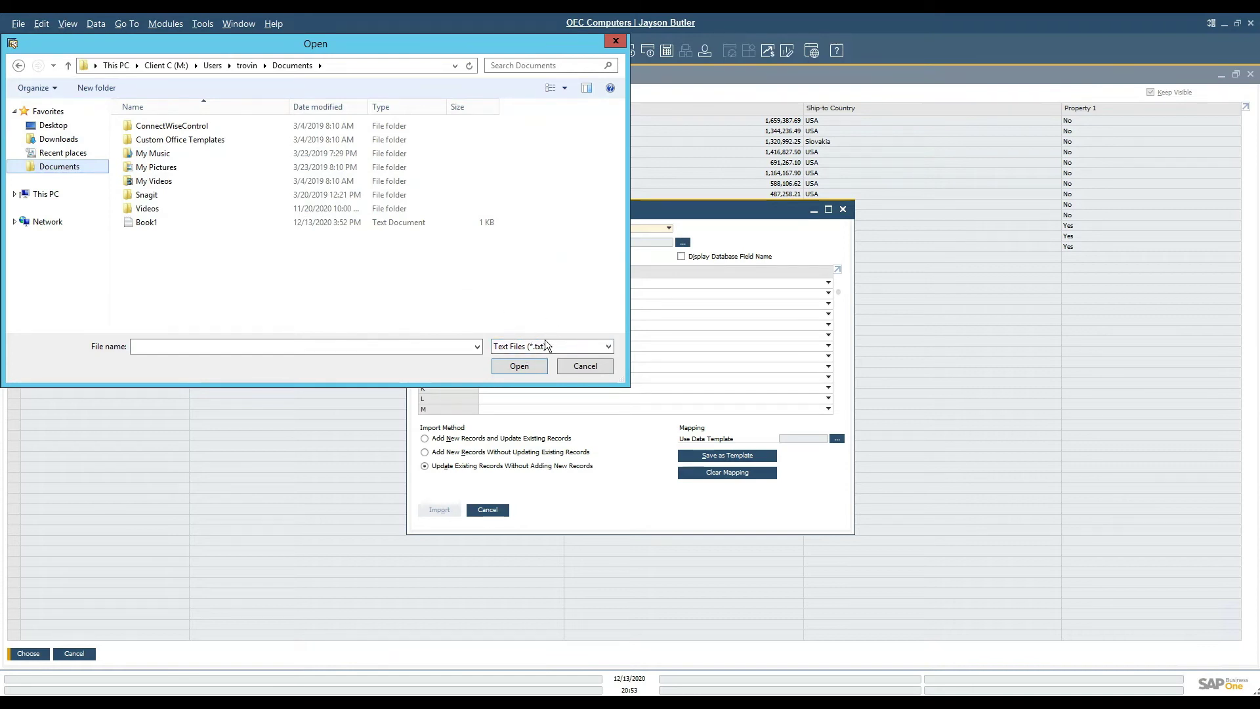
click(154, 222)
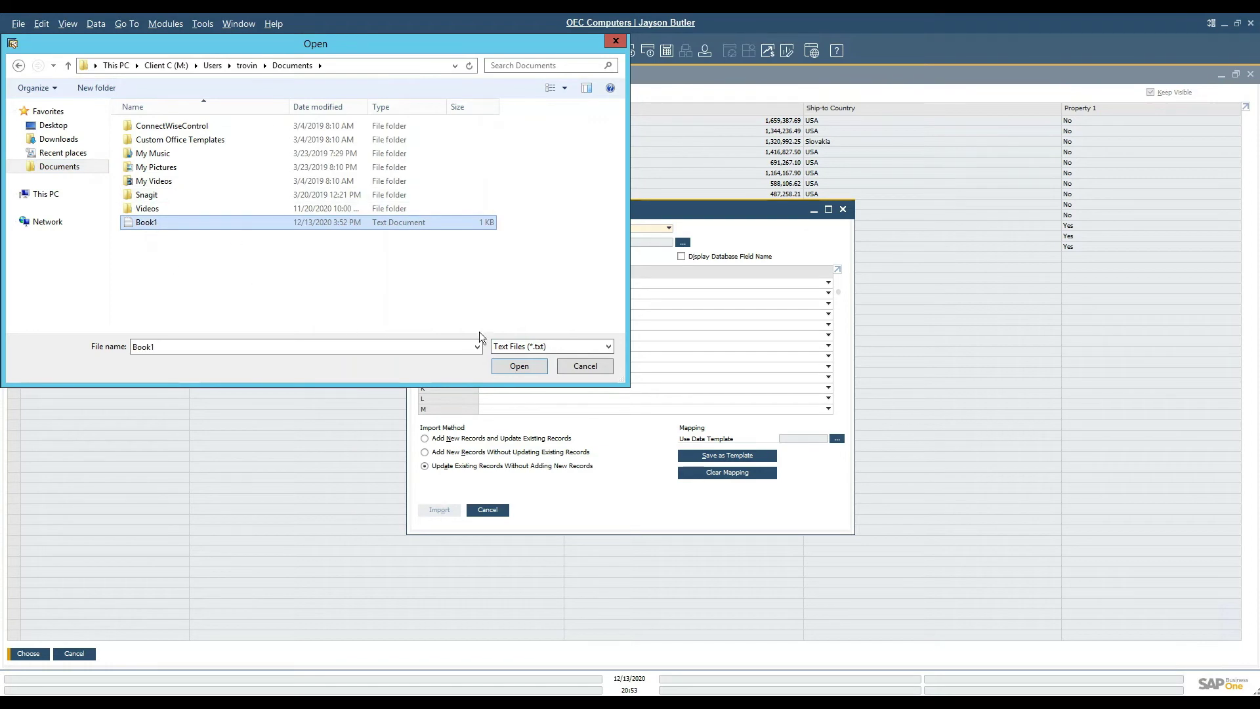
click(510, 367)
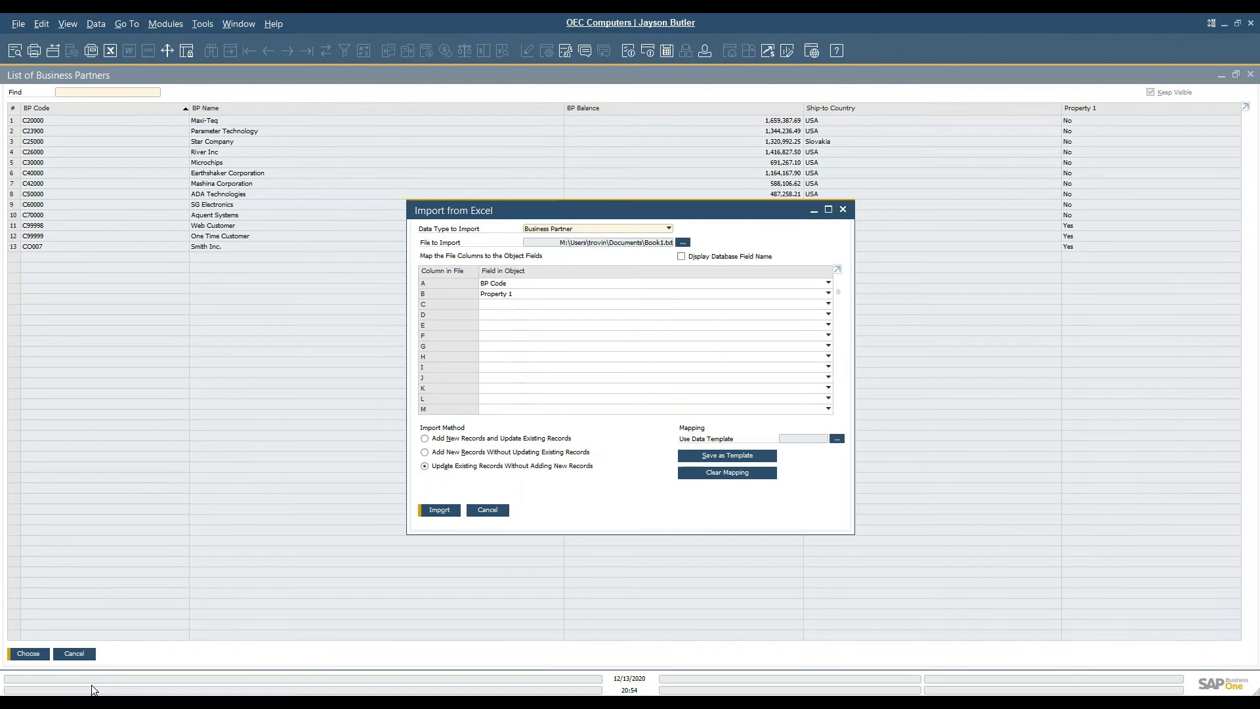
Close the import window and reopen the full business partner list, maximised, to verify Property 1 is Yes
click(499, 510)
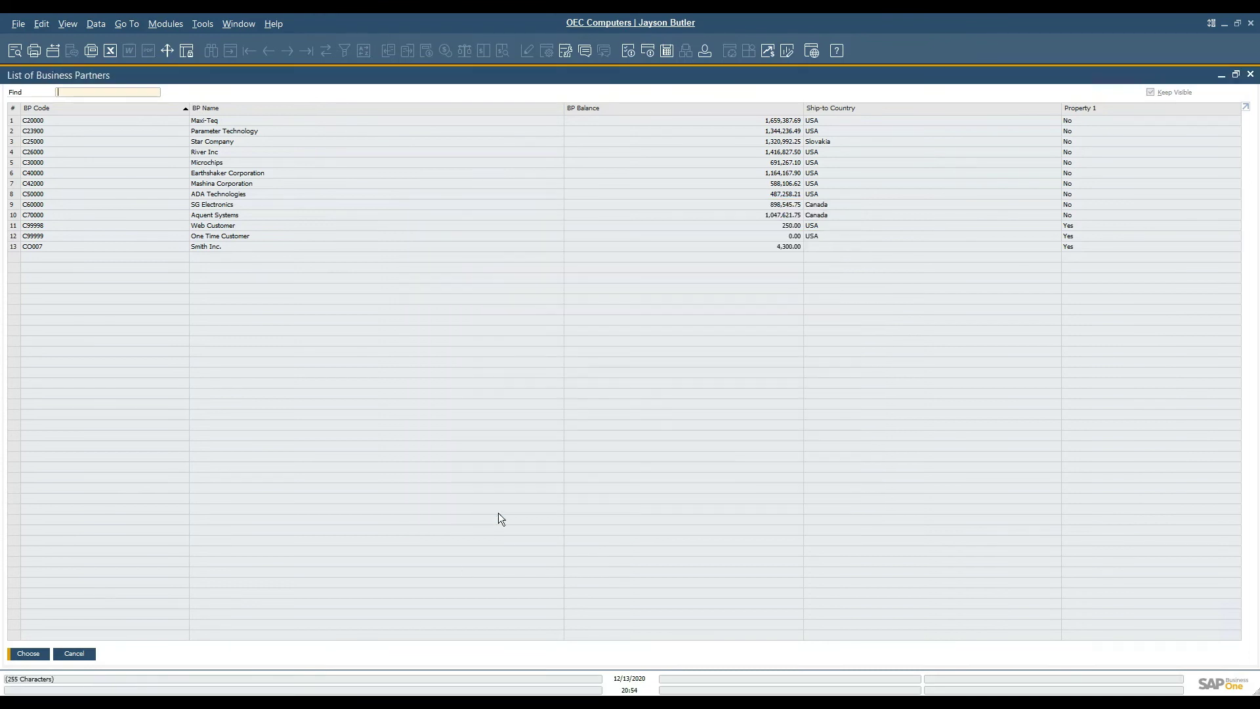
click(73, 653)
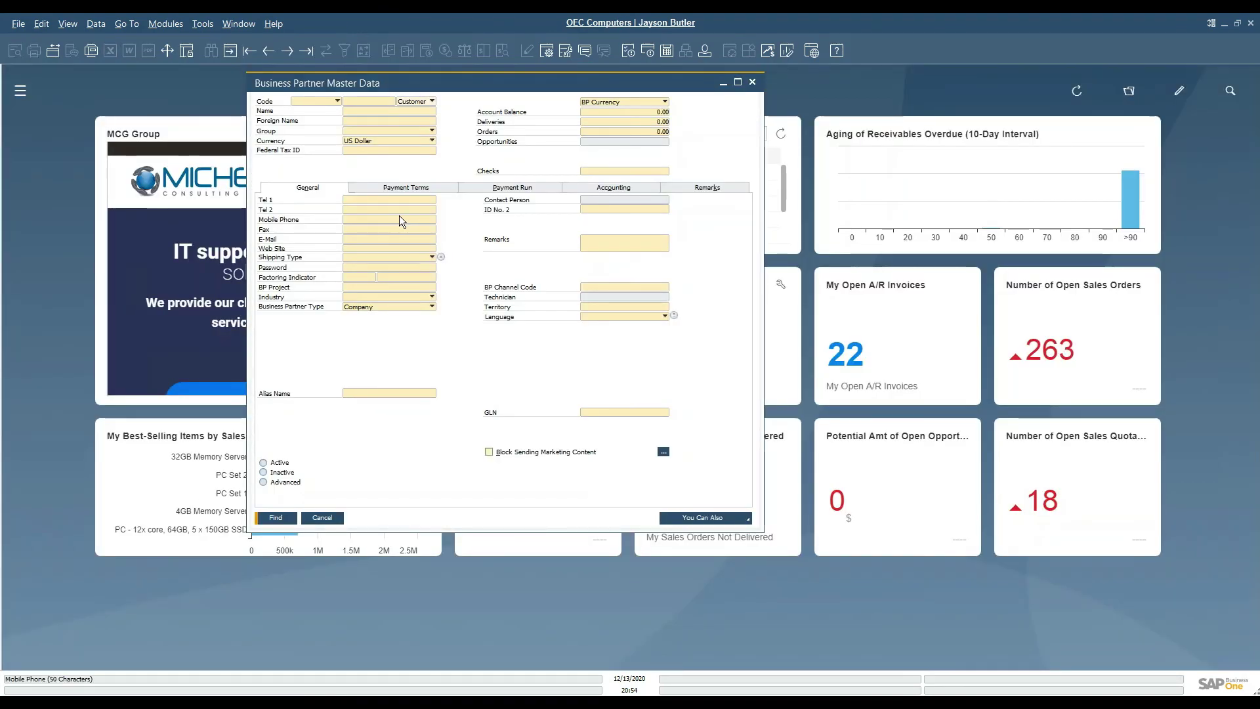
key(Return)
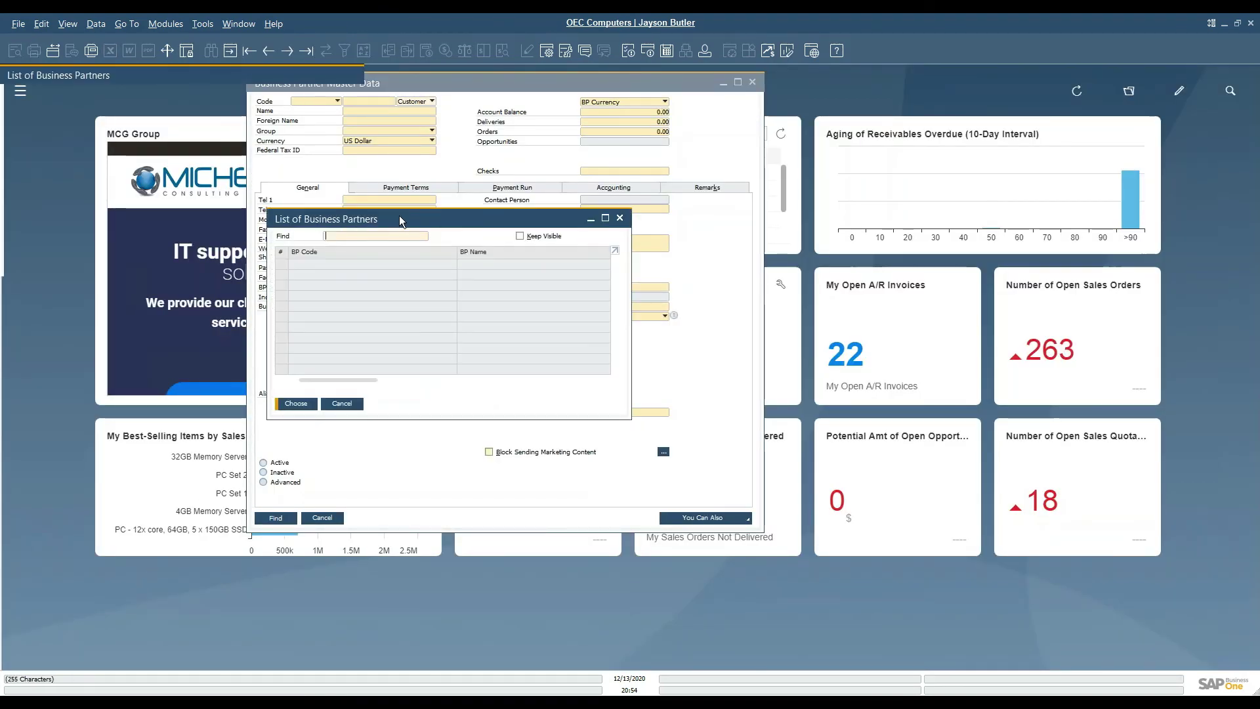
double_click(399, 219)
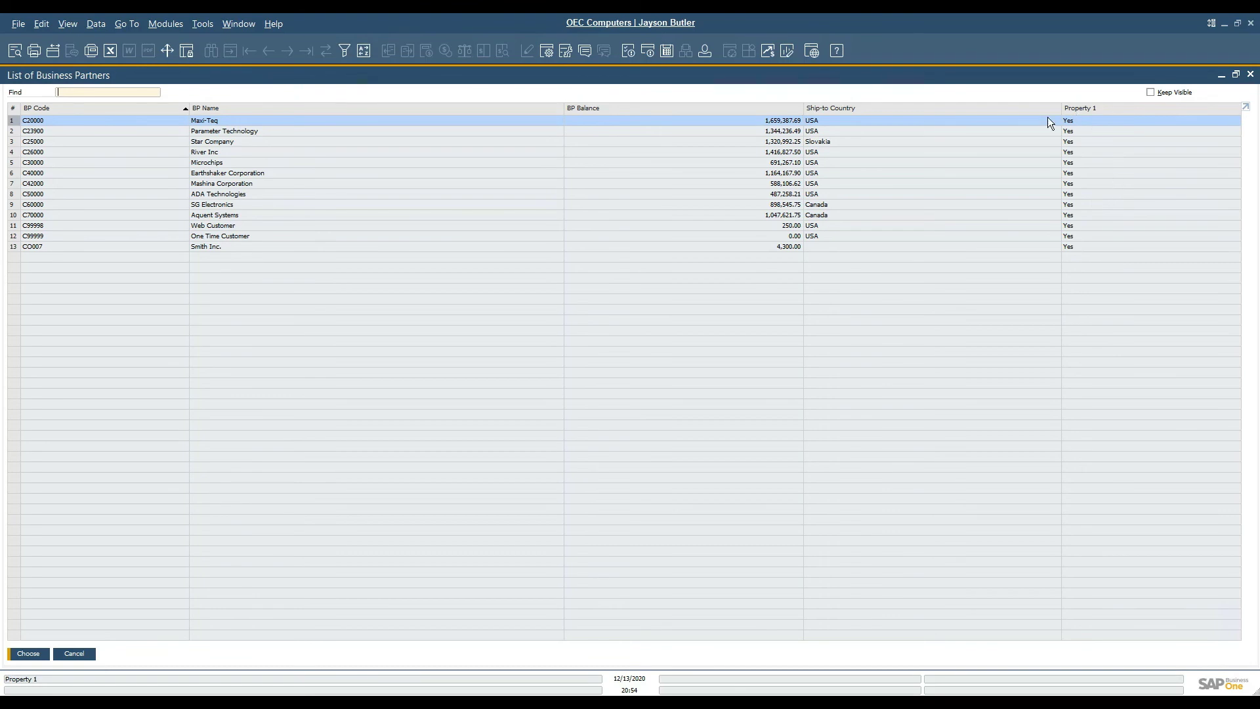
Open Maxi-Teq's (C20000) record and view its Properties tab showing Origin - website ticked
double_click(253, 120)
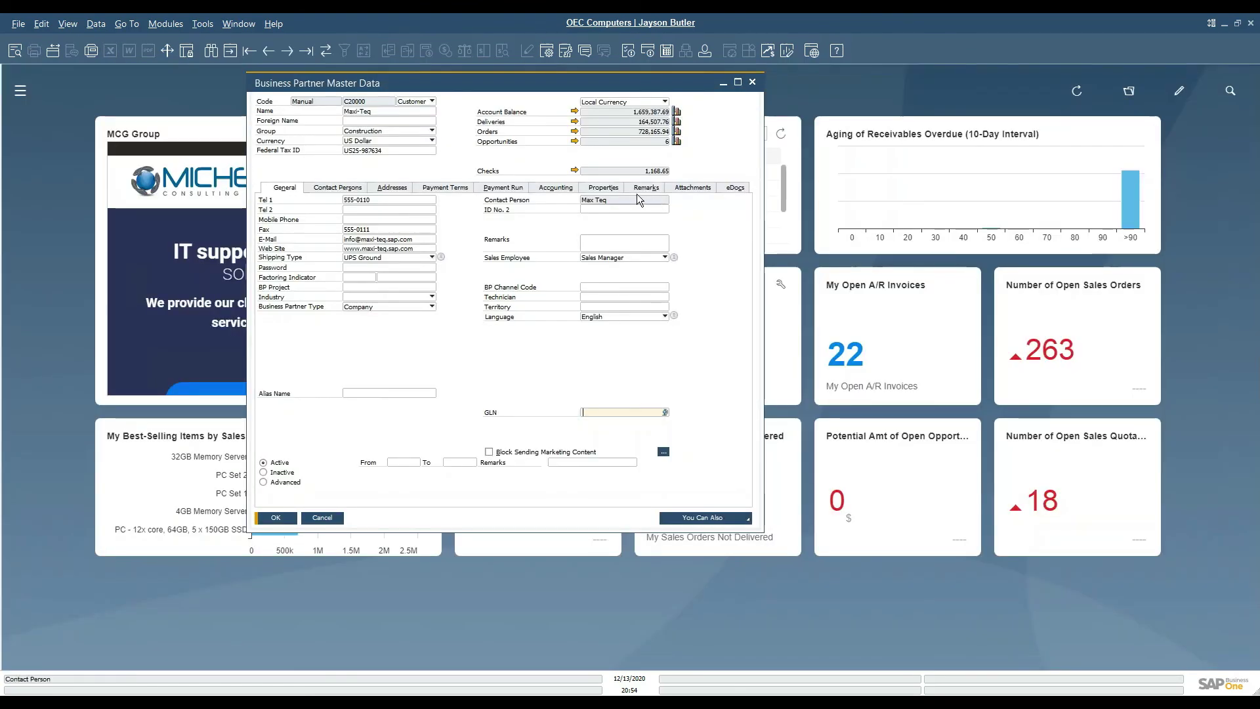
click(603, 188)
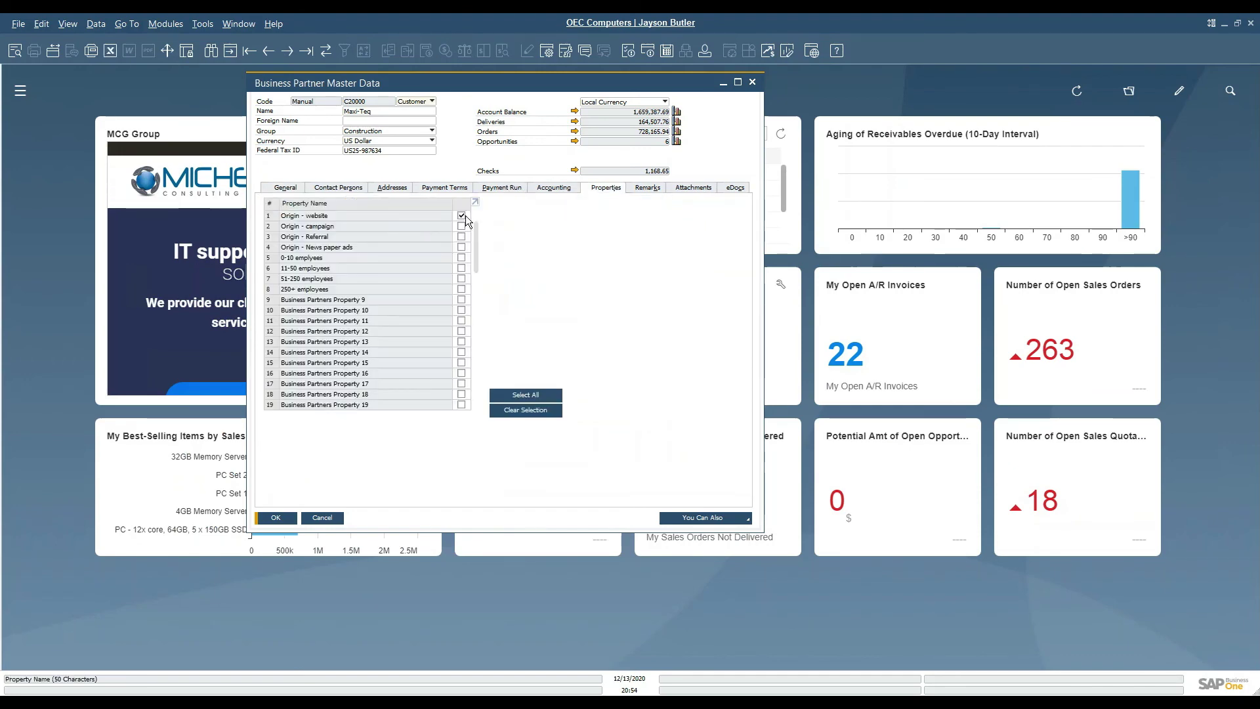